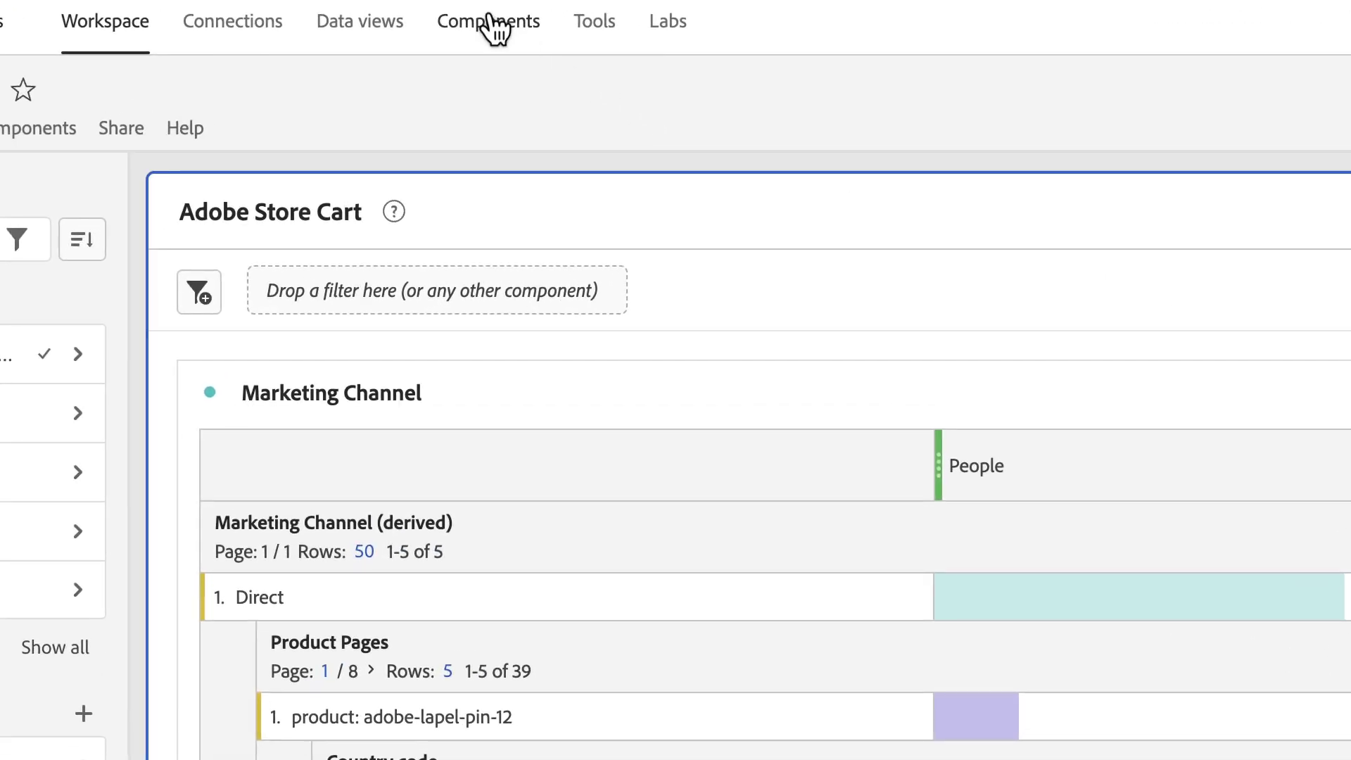
- Go to Components > Exports and show the Location accounts list
{"action": "left_click", "coordinate": [493, 22]}
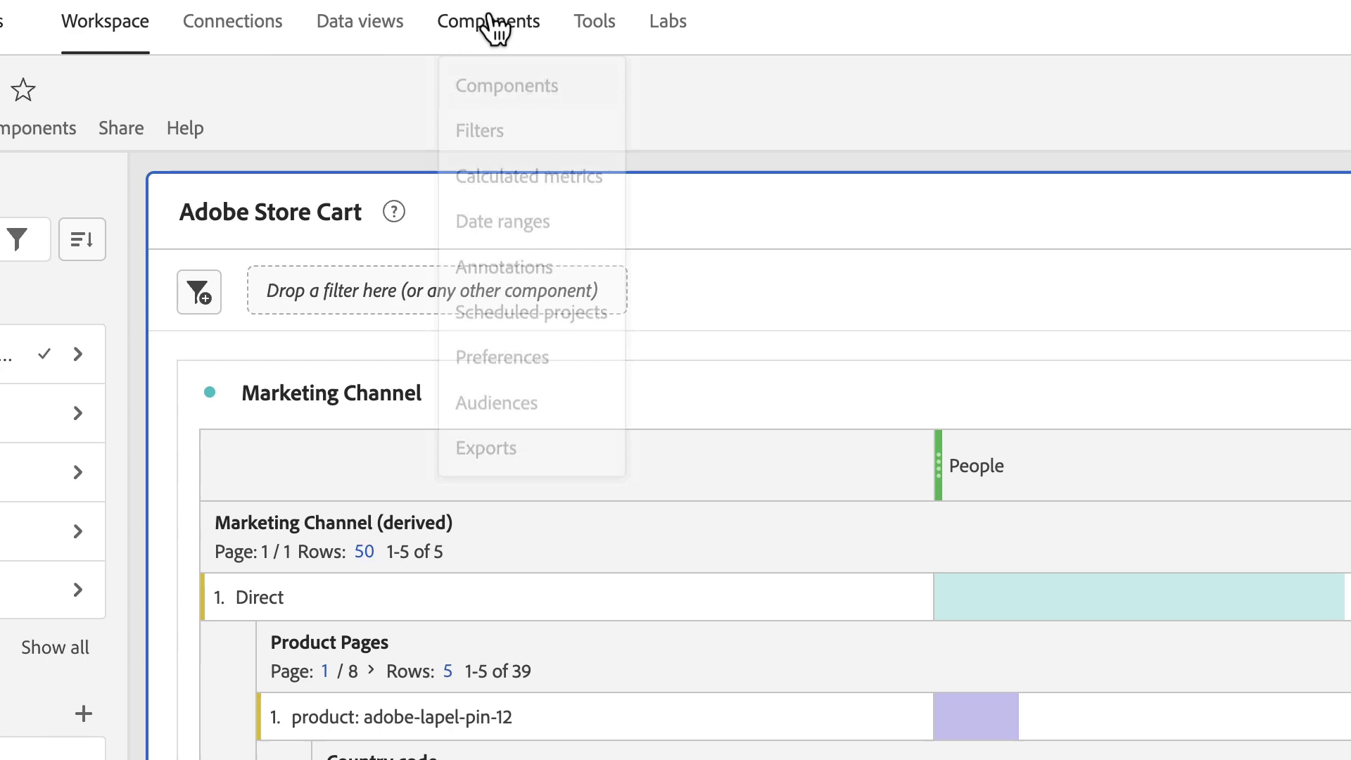
{"action": "left_click", "coordinate": [531, 462]}
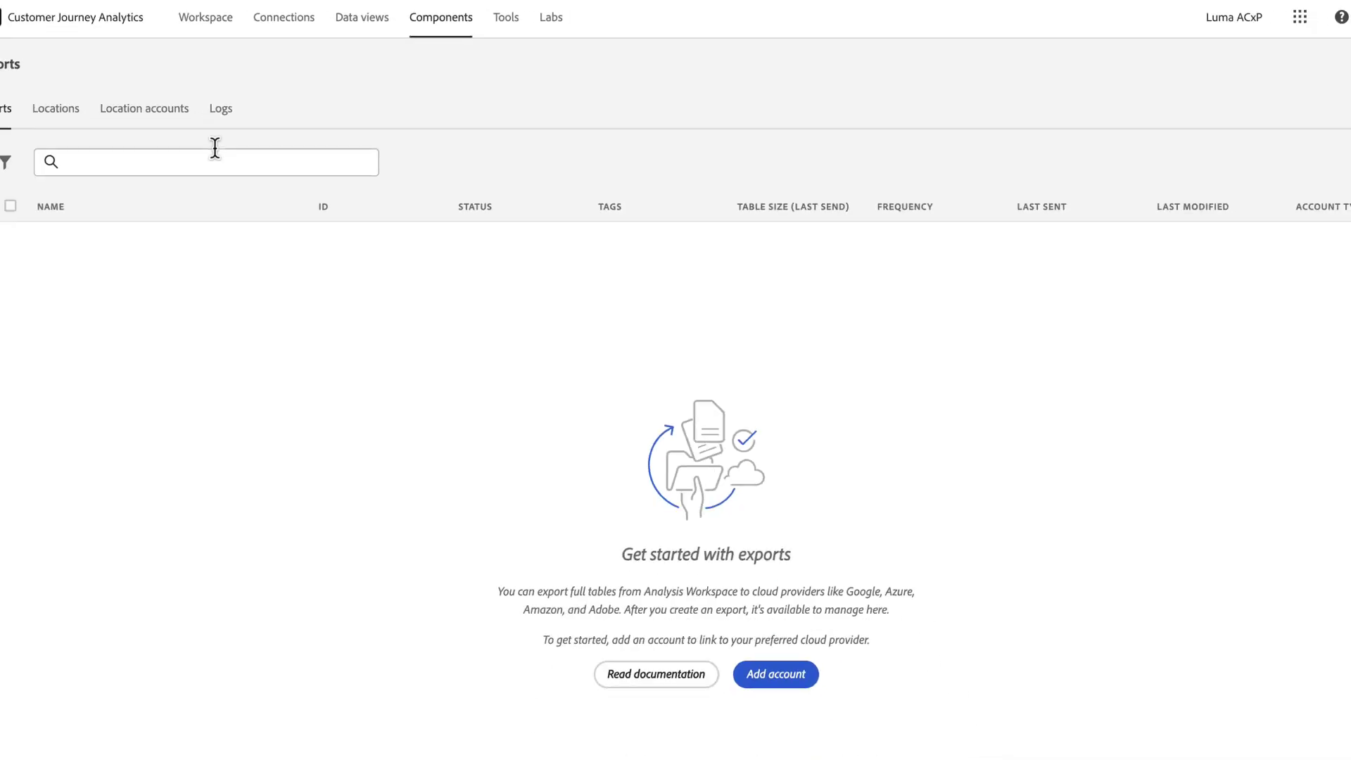
{"action": "left_click", "coordinate": [175, 107]}
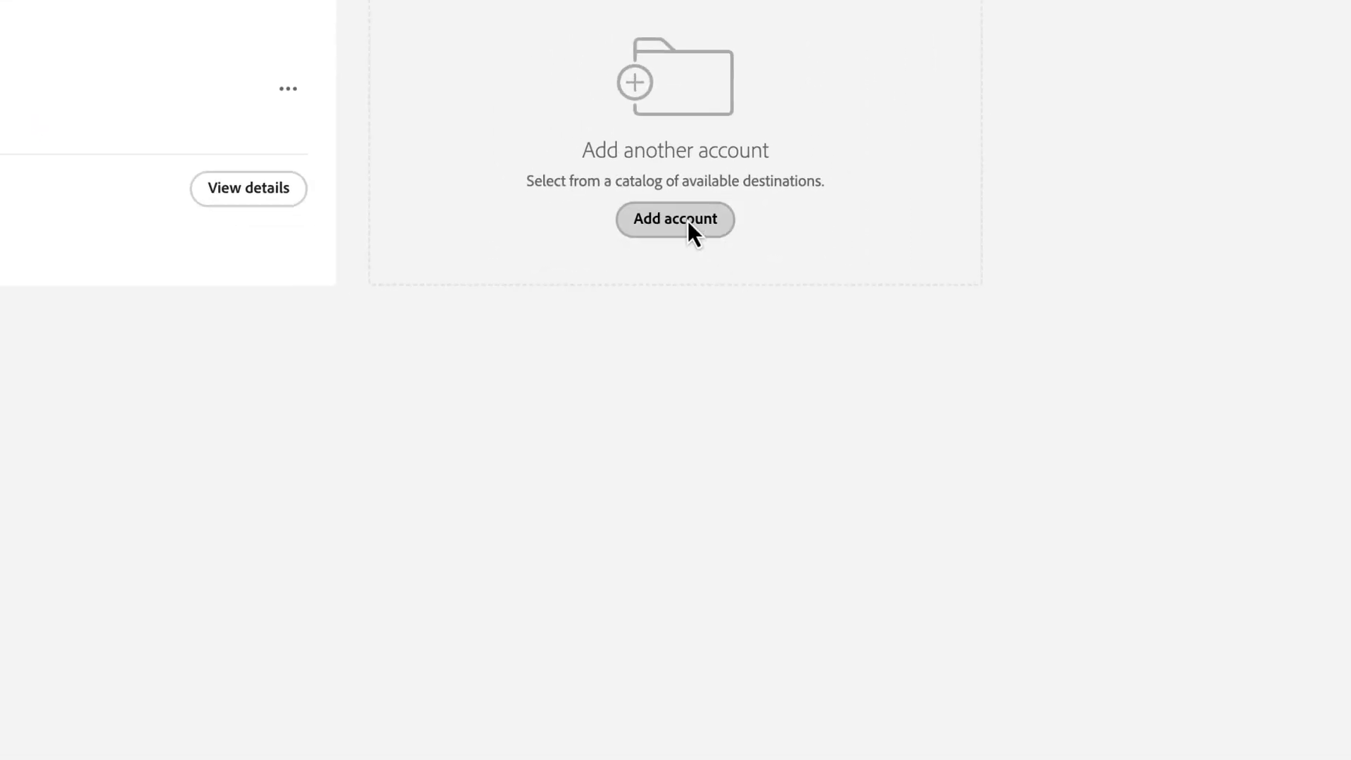
- Create AEP Data Landing Zone account 'AEP Landing Zone', described 'CJA Testing', and copy its SAS URI
{"action": "left_click", "coordinate": [687, 221]}
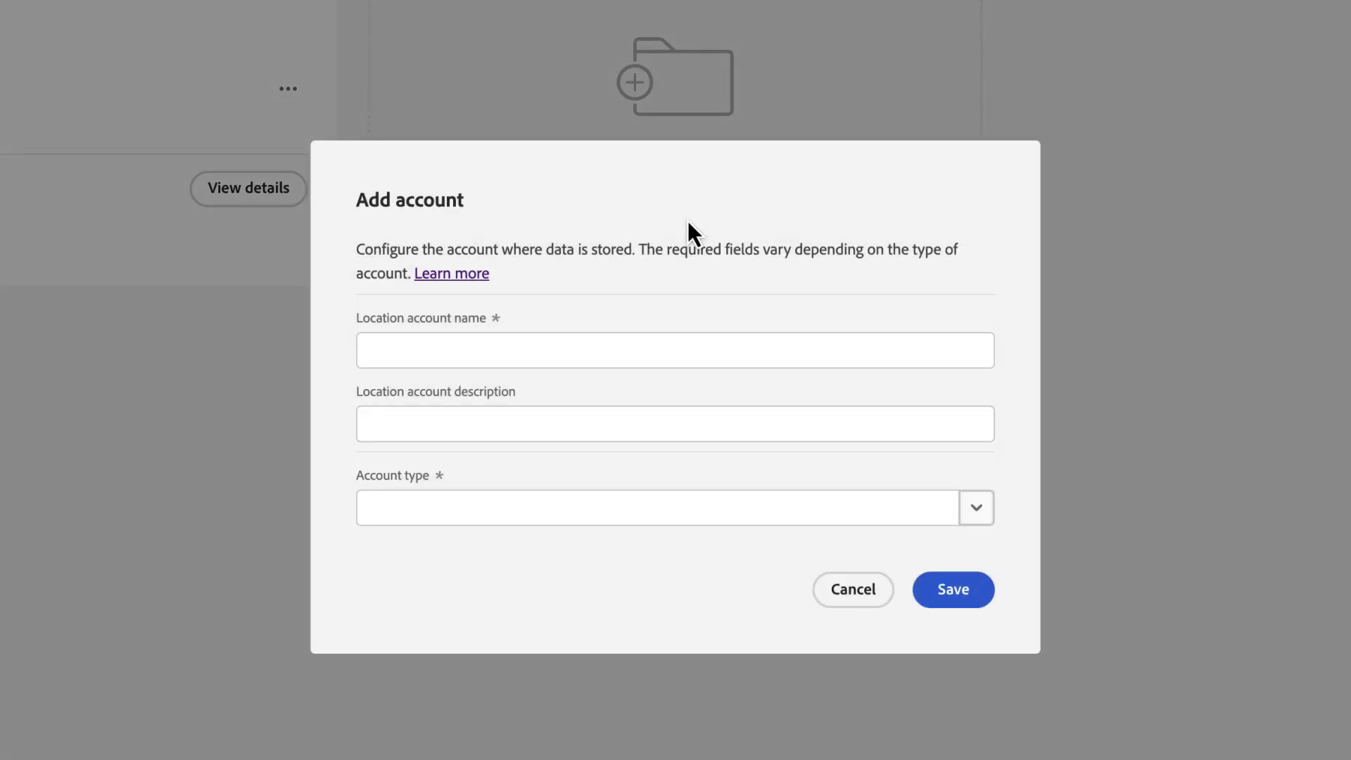
{"action": "left_click", "coordinate": [556, 348]}
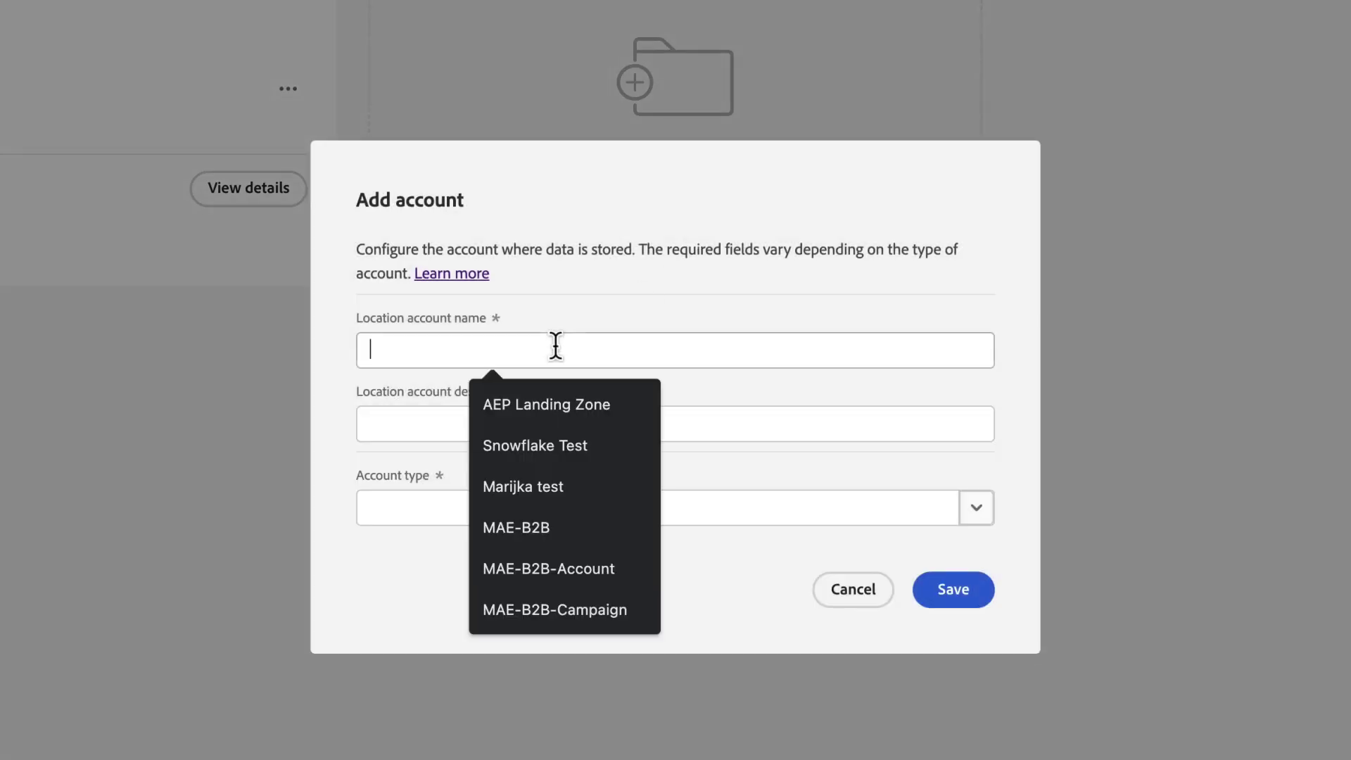
{"action": "left_click", "coordinate": [567, 405]}
{"action": "left_click", "coordinate": [532, 421]}
{"action": "left_click", "coordinate": [547, 487]}
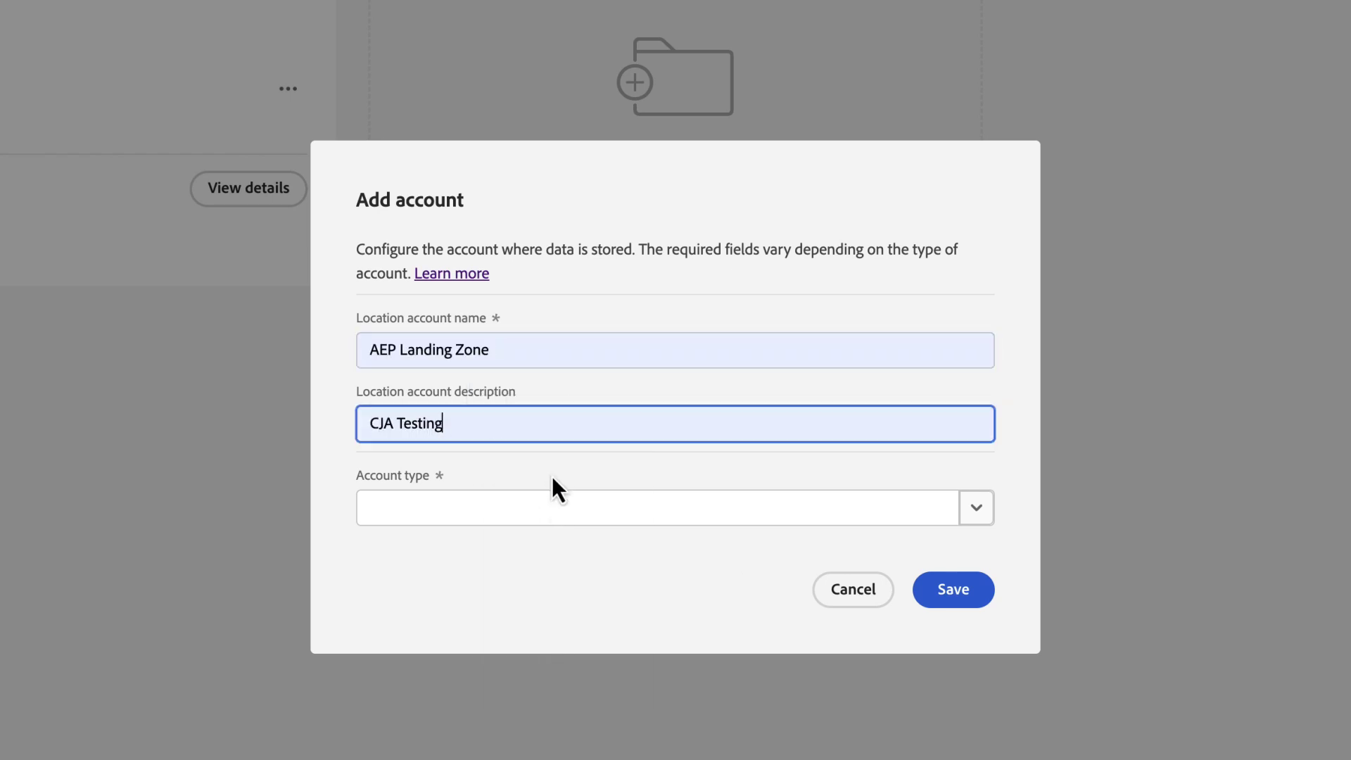
{"action": "left_click", "coordinate": [974, 507]}
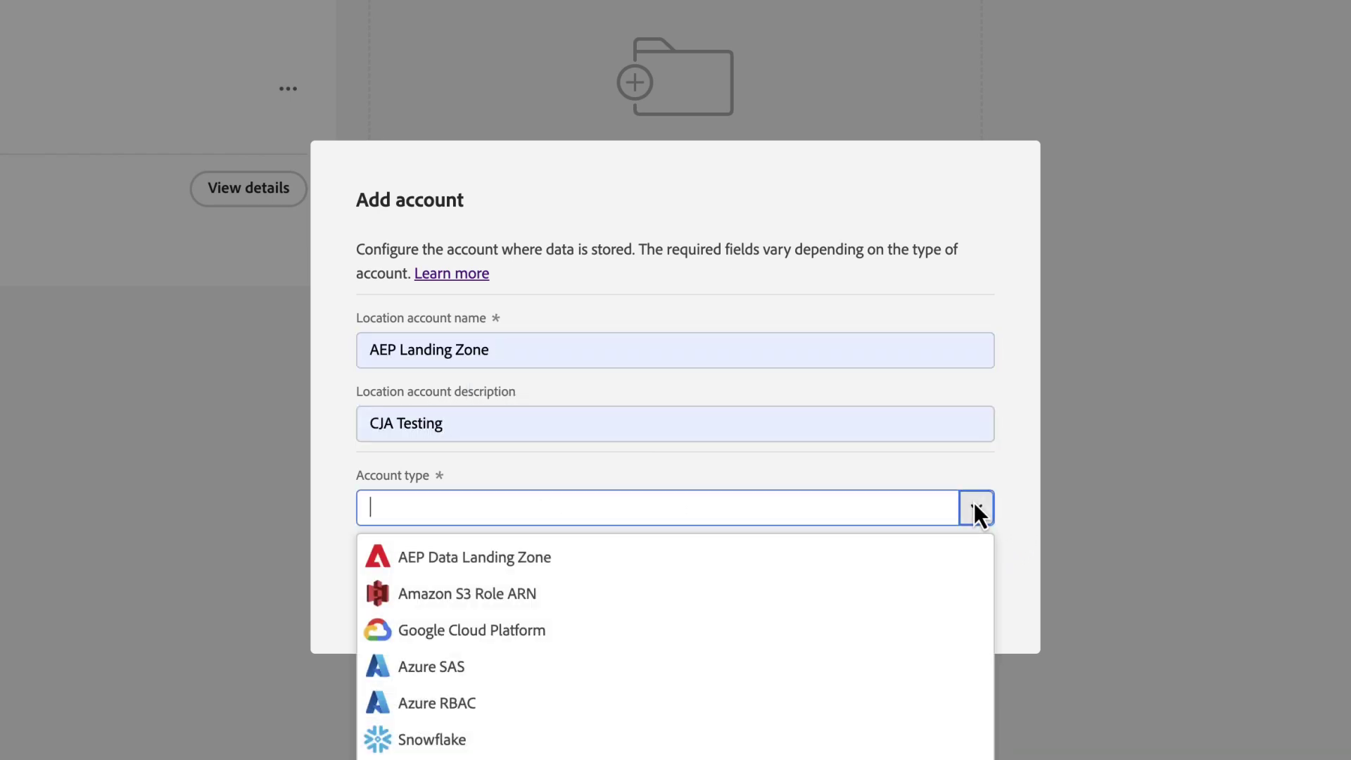
{"action": "left_click", "coordinate": [652, 559]}
{"action": "left_click", "coordinate": [953, 589]}
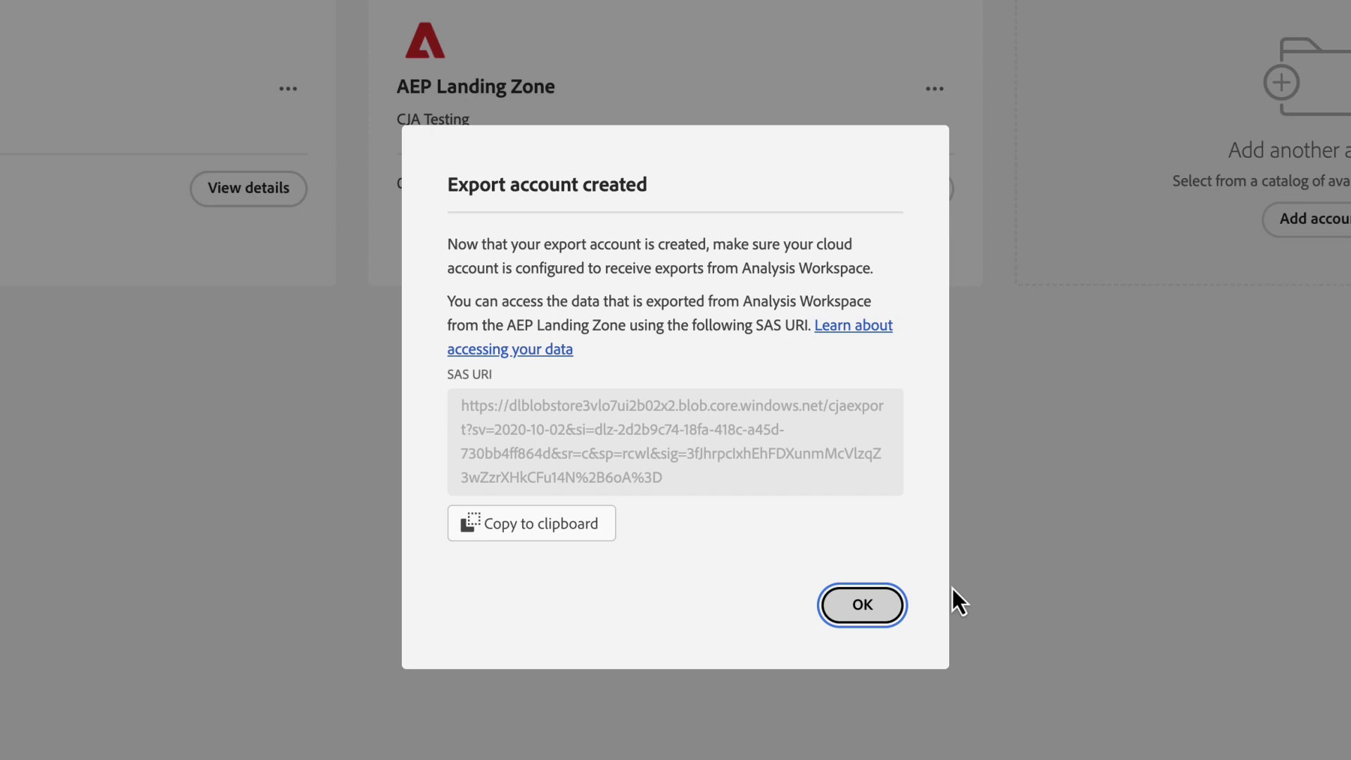
{"action": "left_click", "coordinate": [541, 526]}
{"action": "left_click", "coordinate": [540, 525]}
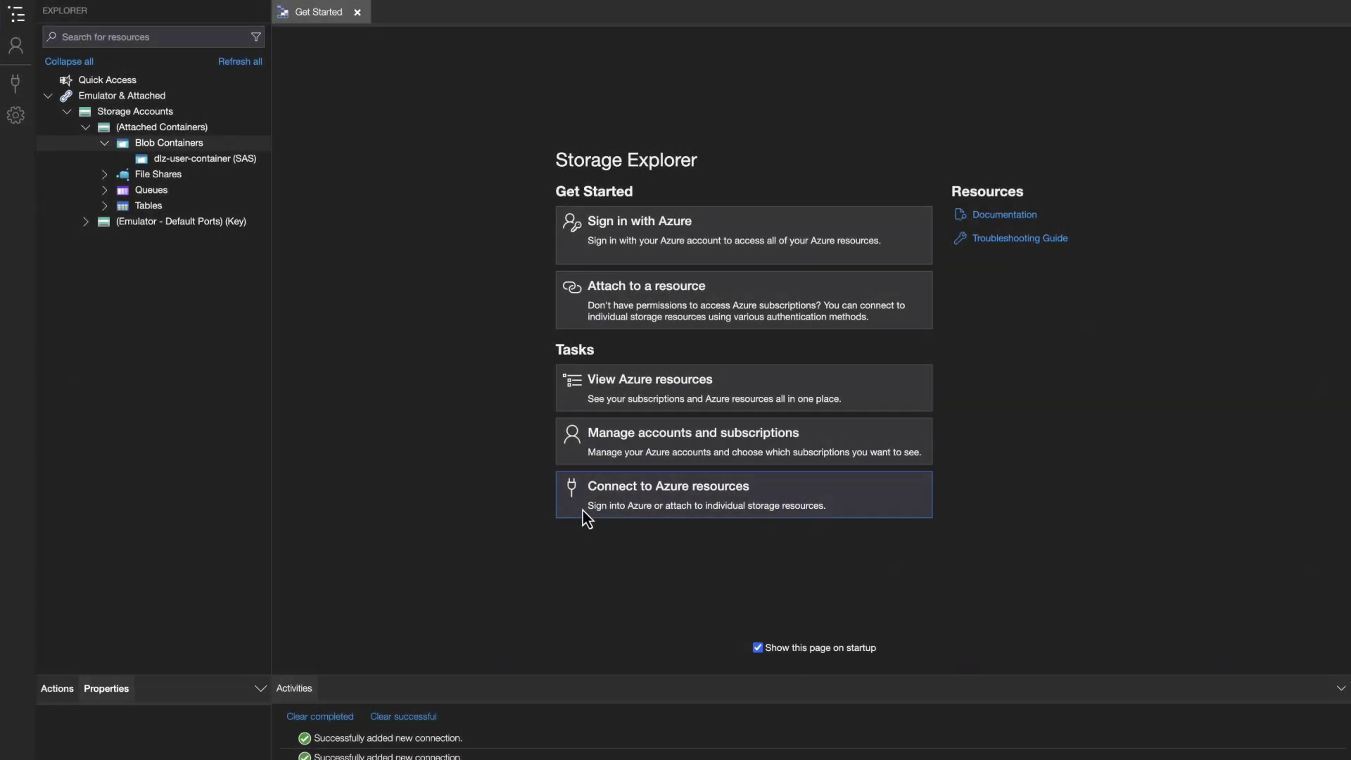
- Attach the cjaexport blob container in Storage Explorer using the pasted SAS URL
{"action": "left_click", "coordinate": [17, 84]}
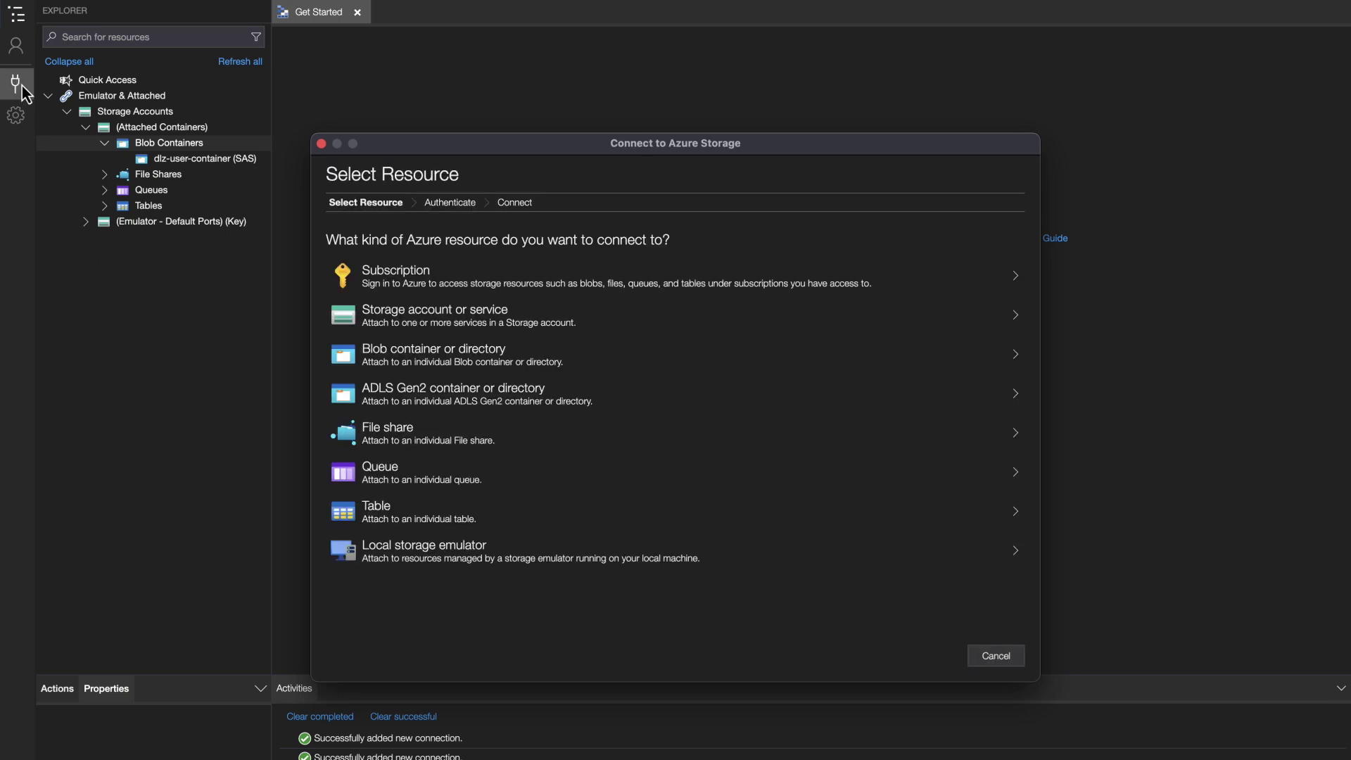
{"action": "left_click", "coordinate": [394, 352]}
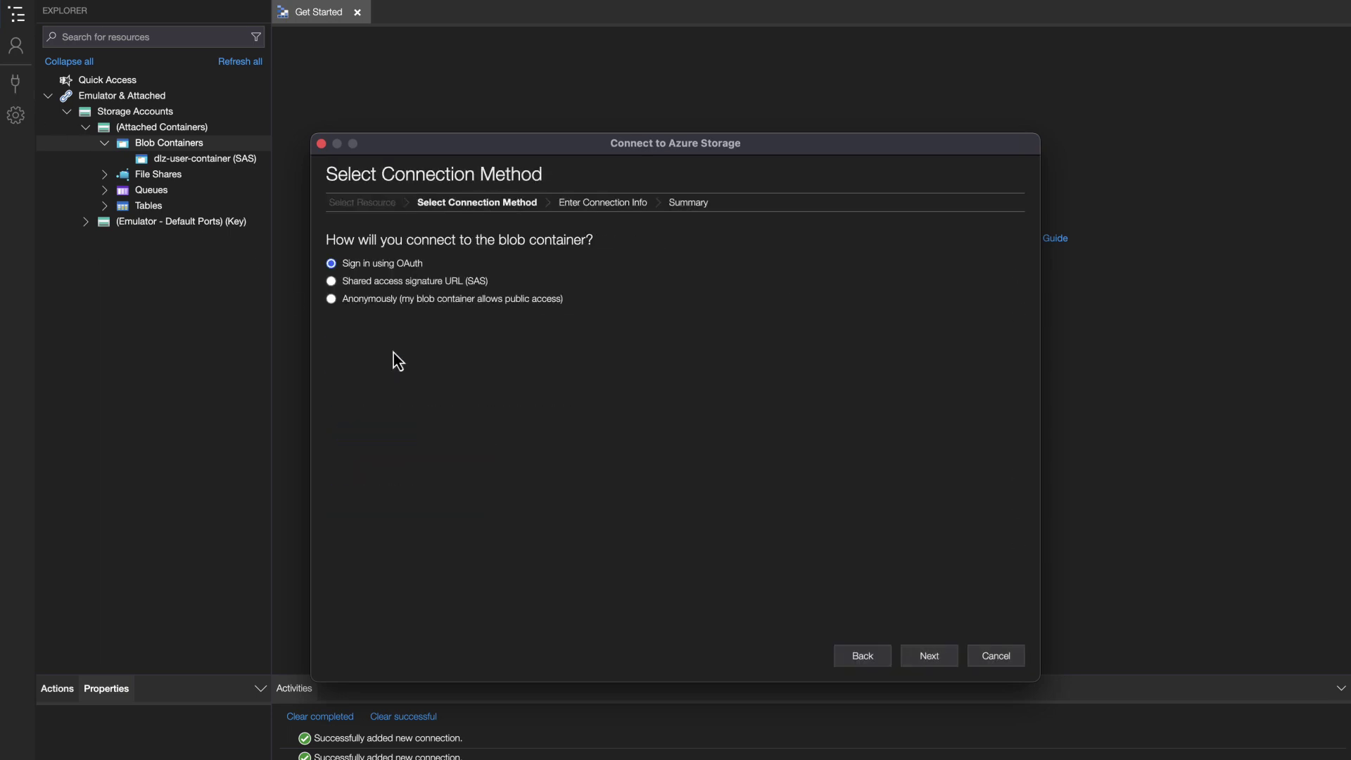
{"action": "left_click", "coordinate": [394, 283]}
{"action": "left_click", "coordinate": [935, 656]}
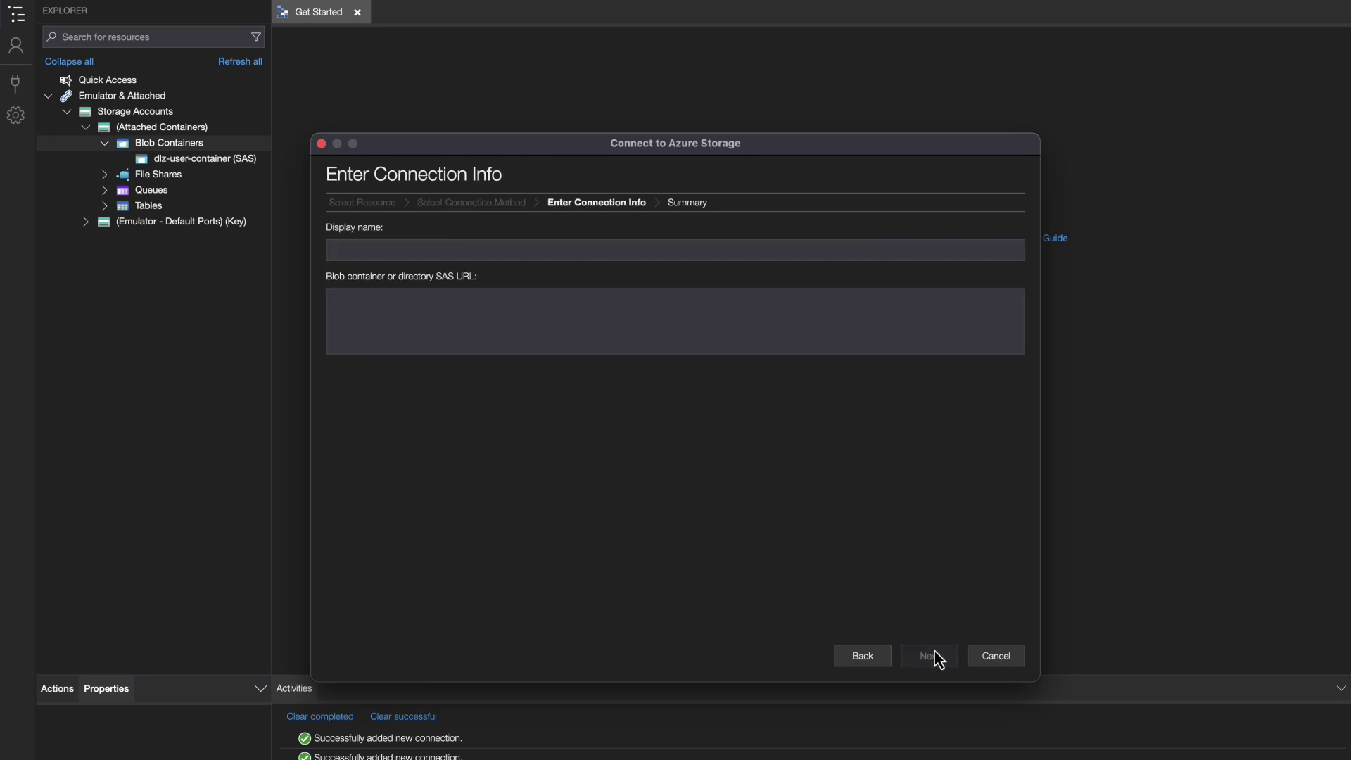
{"action": "left_click", "coordinate": [470, 335]}
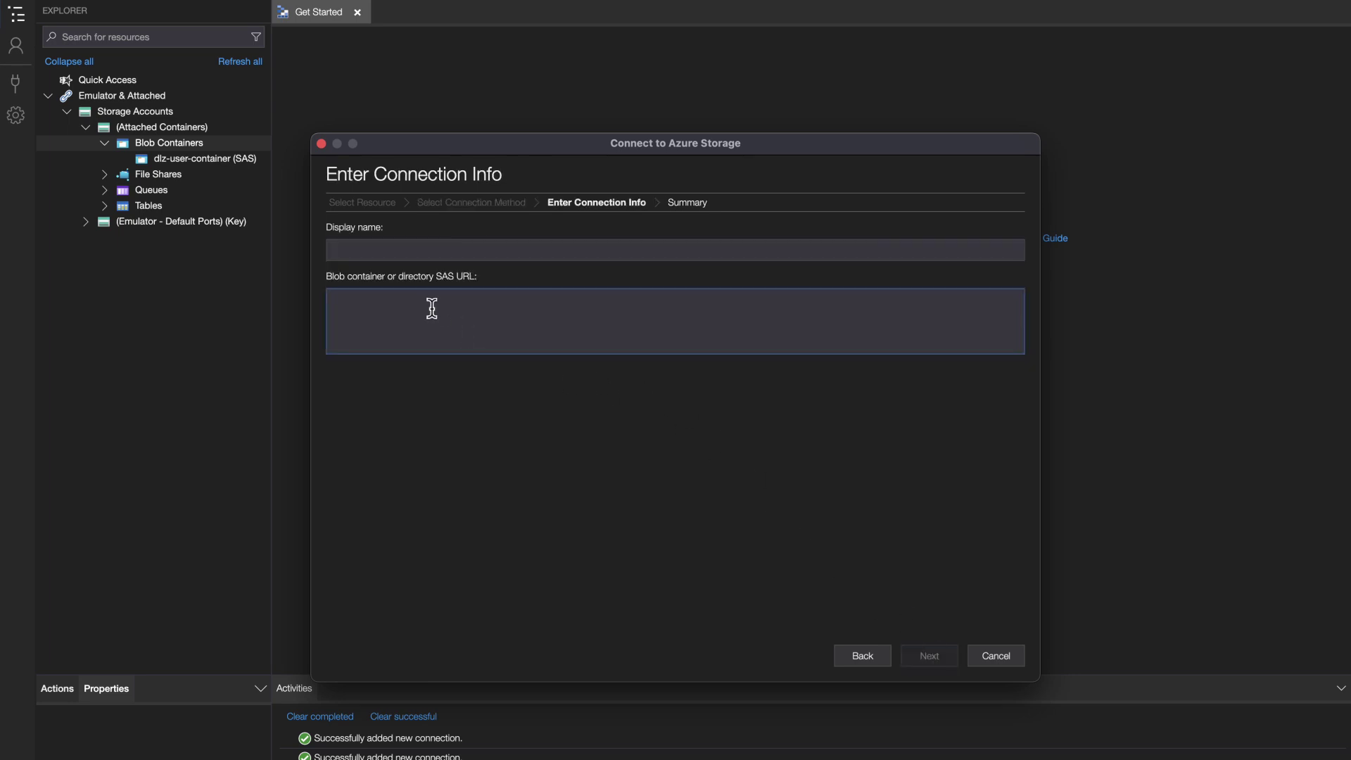
{"action": "key", "text": "super+v"}
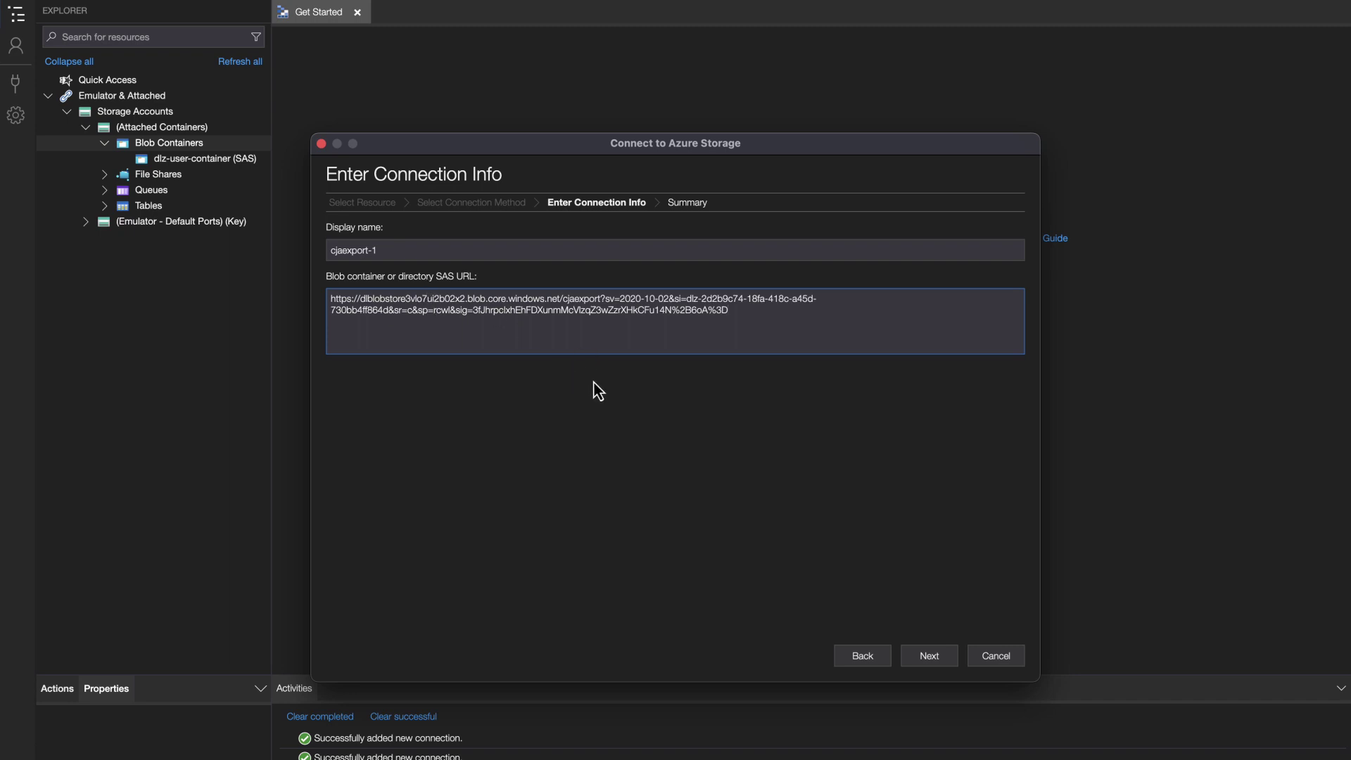
{"action": "left_click", "coordinate": [930, 659]}
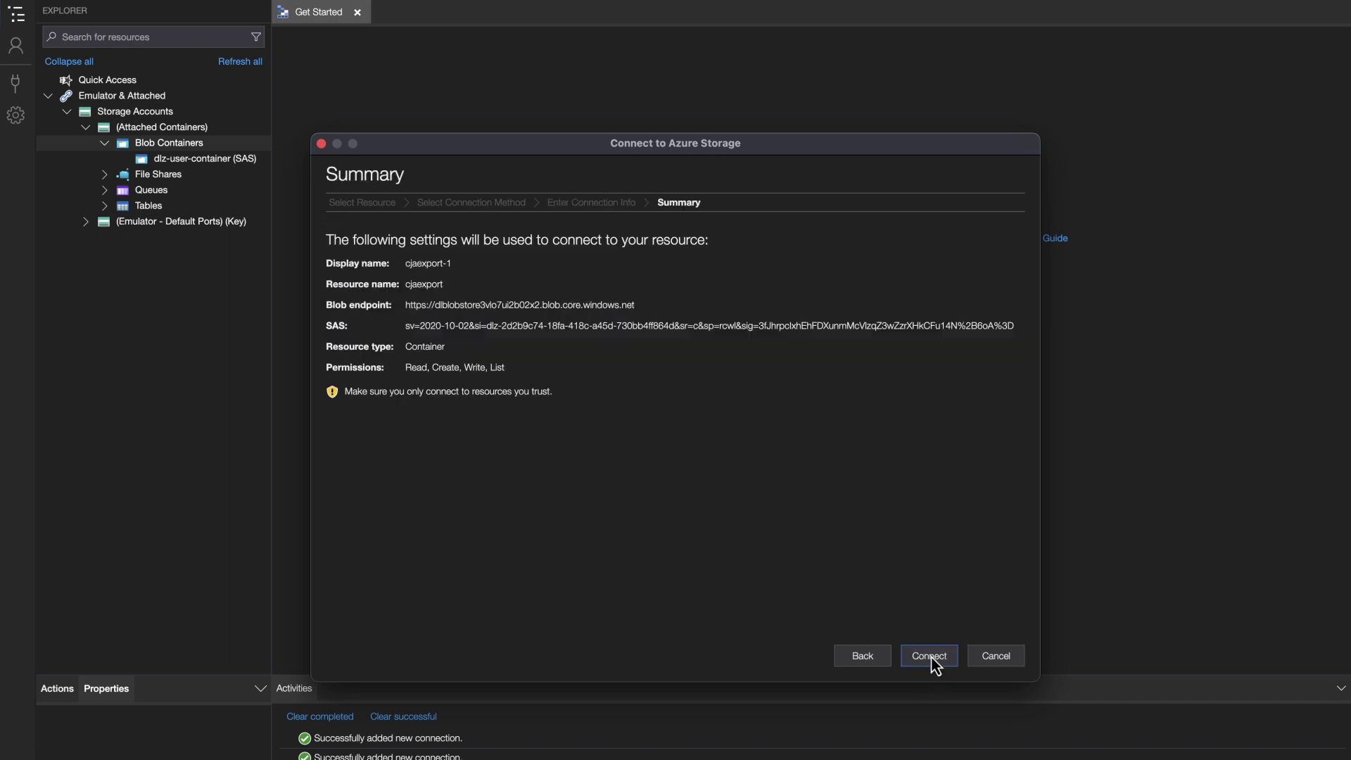
{"action": "left_click", "coordinate": [930, 656]}
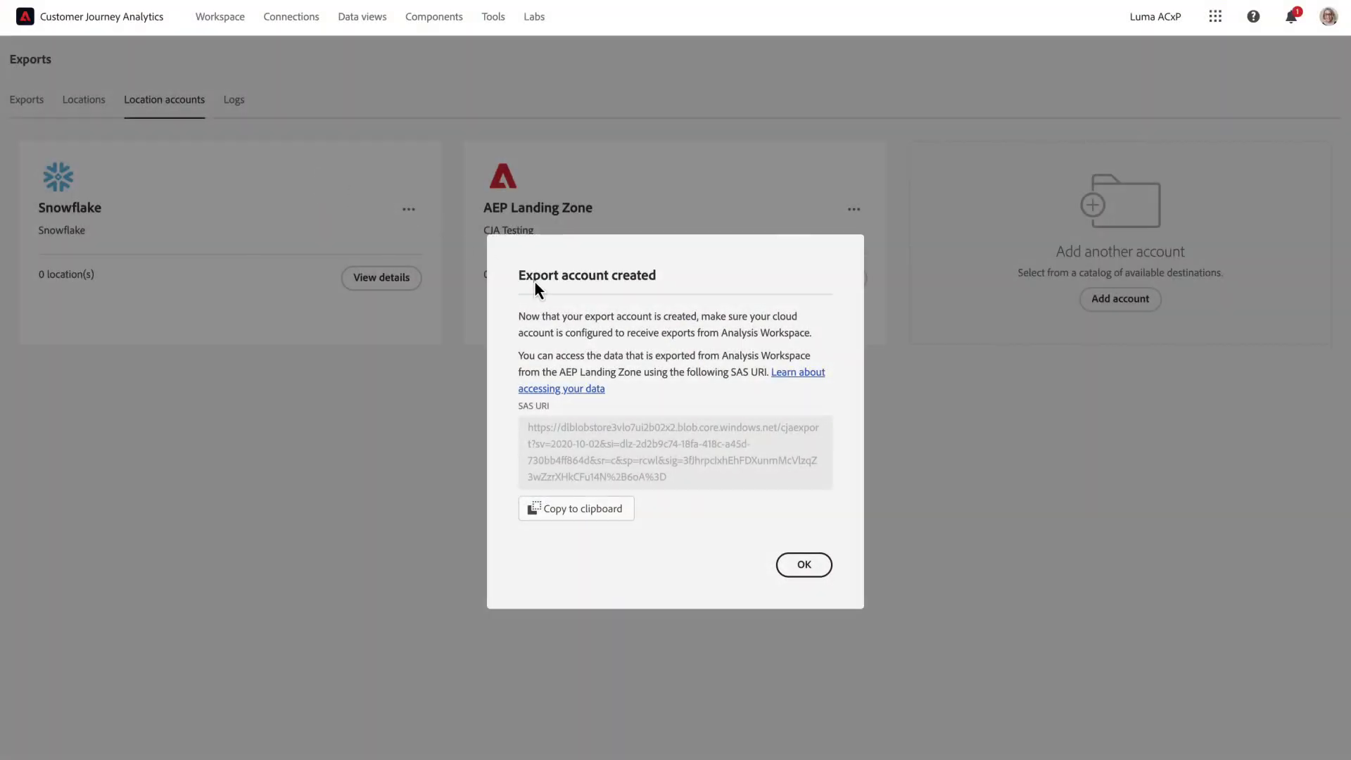
- Start a new export location named 'AEP Landing Zone Finance' from the Locations list
{"action": "left_click", "coordinate": [809, 567]}
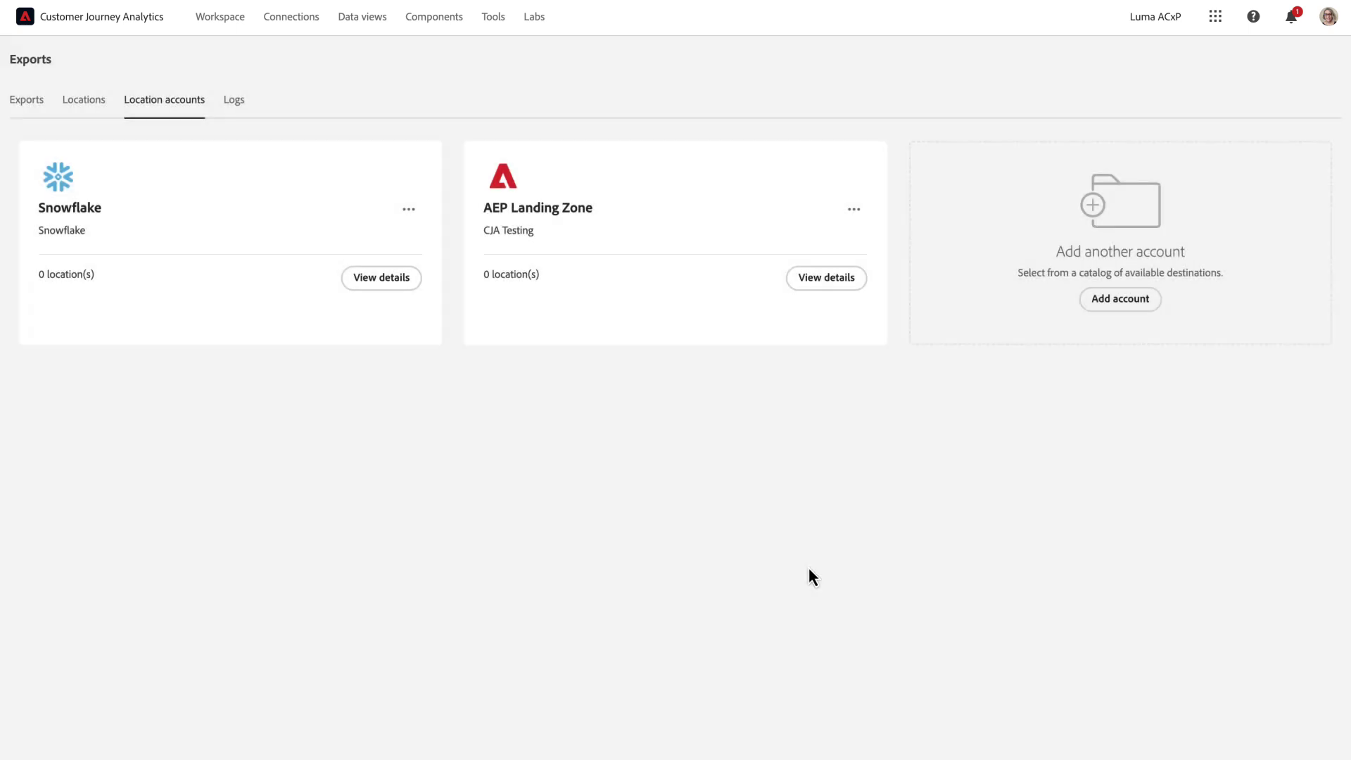
{"action": "left_click", "coordinate": [96, 104]}
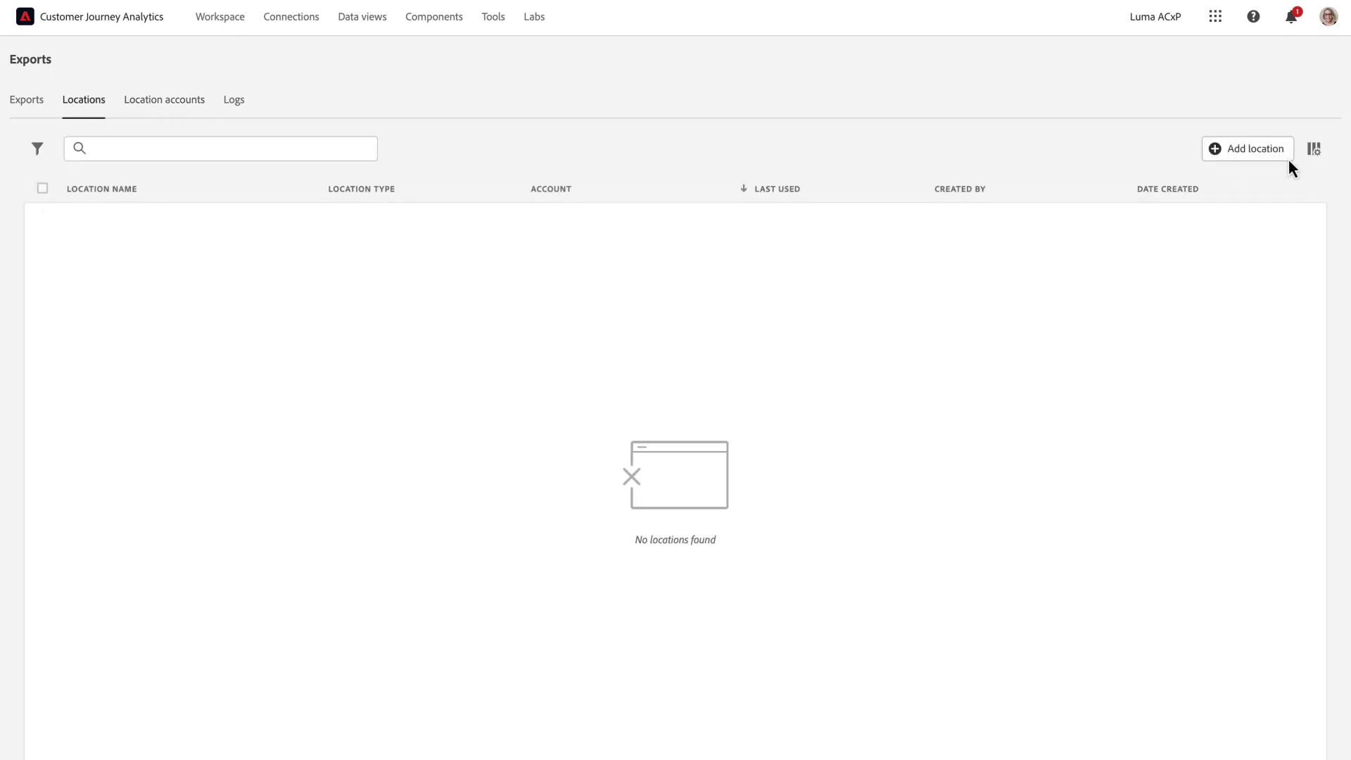
{"action": "left_click", "coordinate": [1257, 152]}
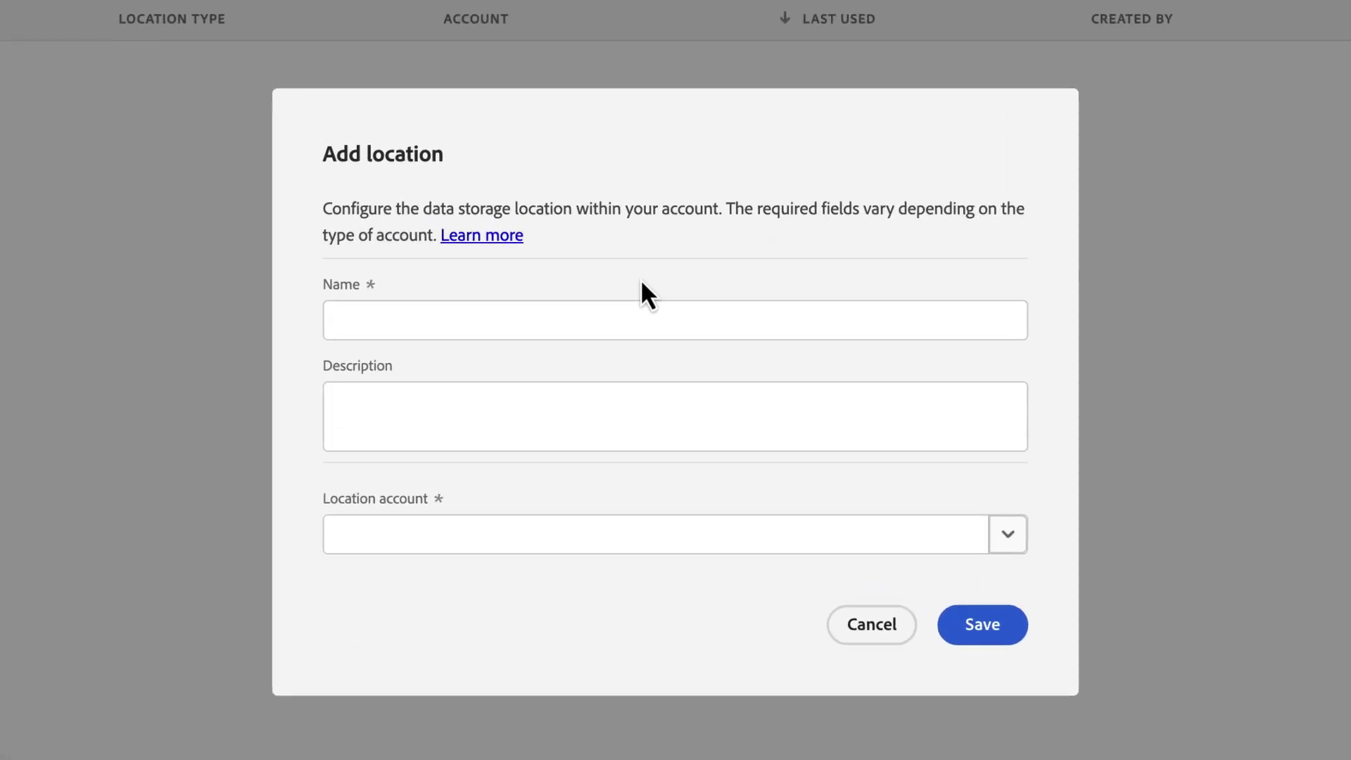
{"action": "left_click", "coordinate": [608, 316]}
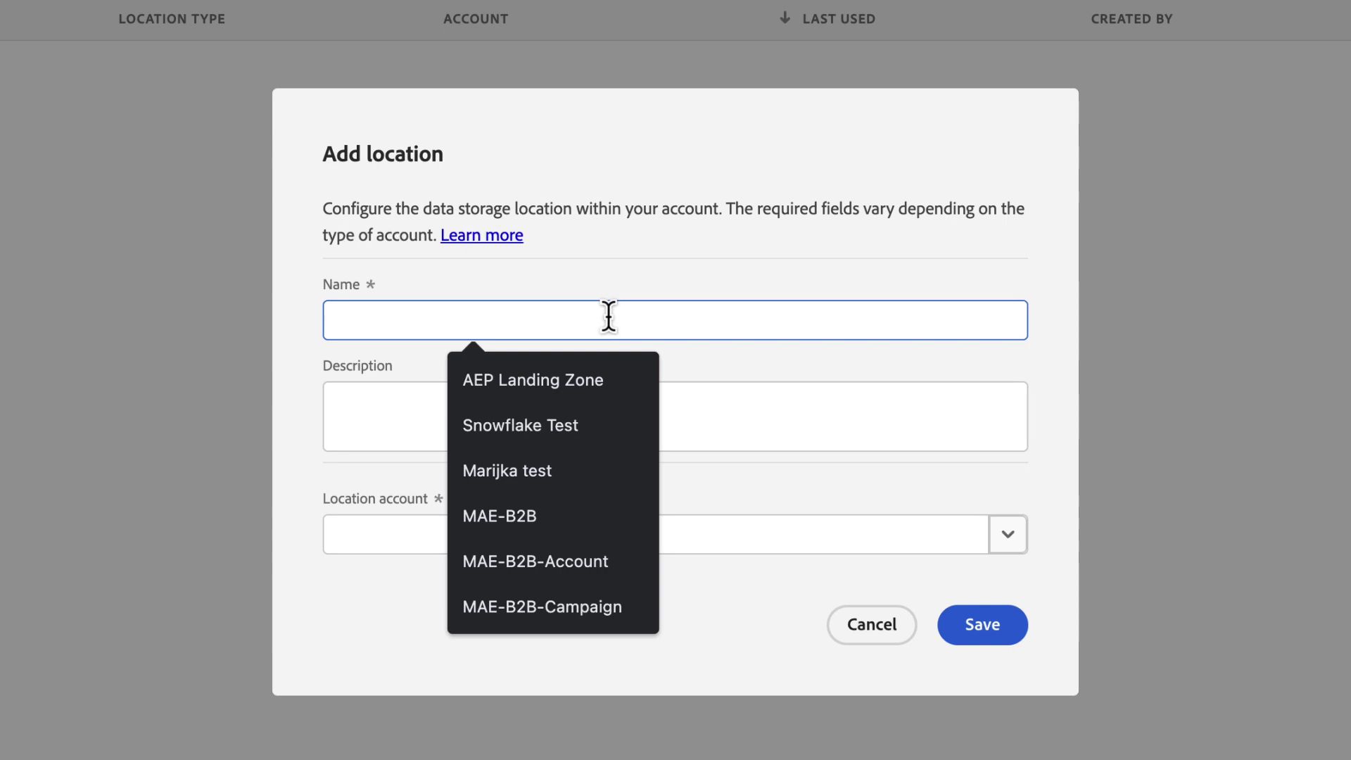
{"action": "type", "text": "AEP"}
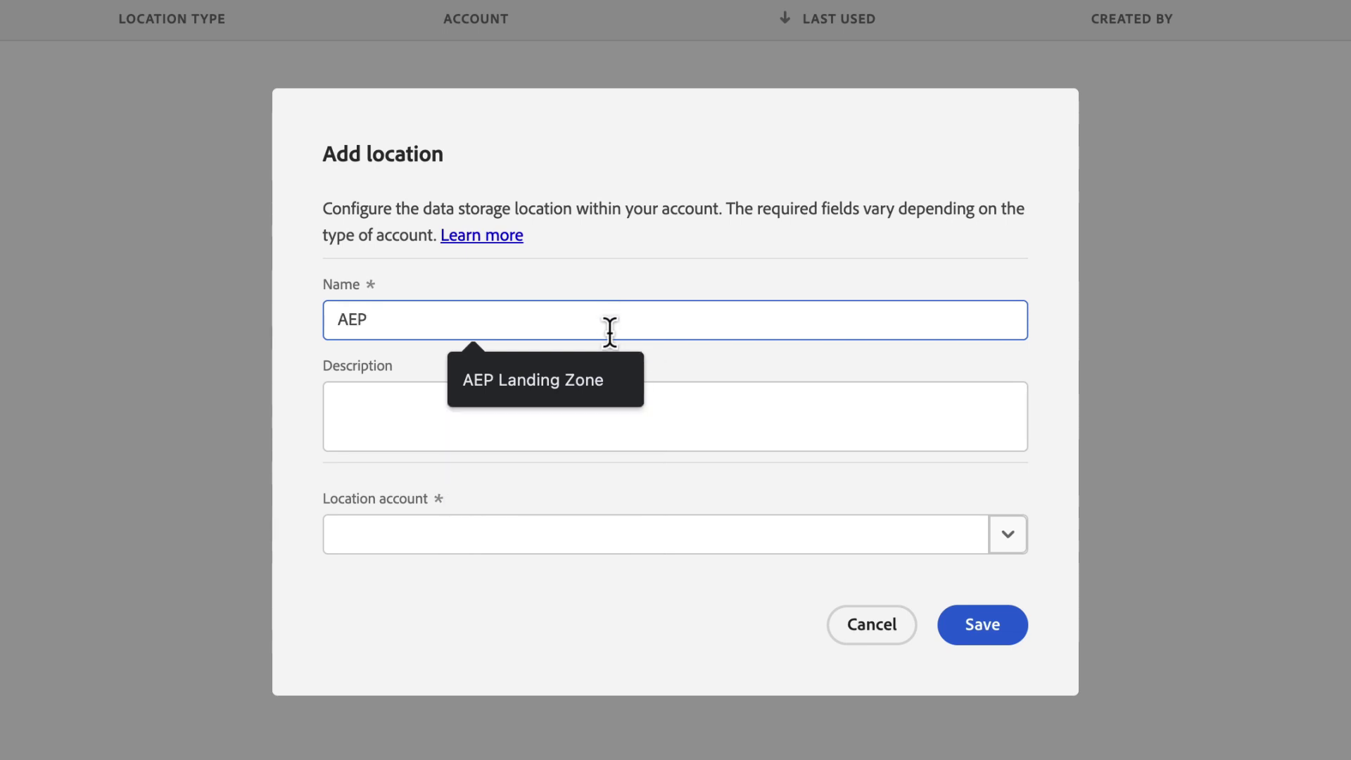
{"action": "left_click", "coordinate": [592, 366]}
{"action": "type", "text": "Finance"}
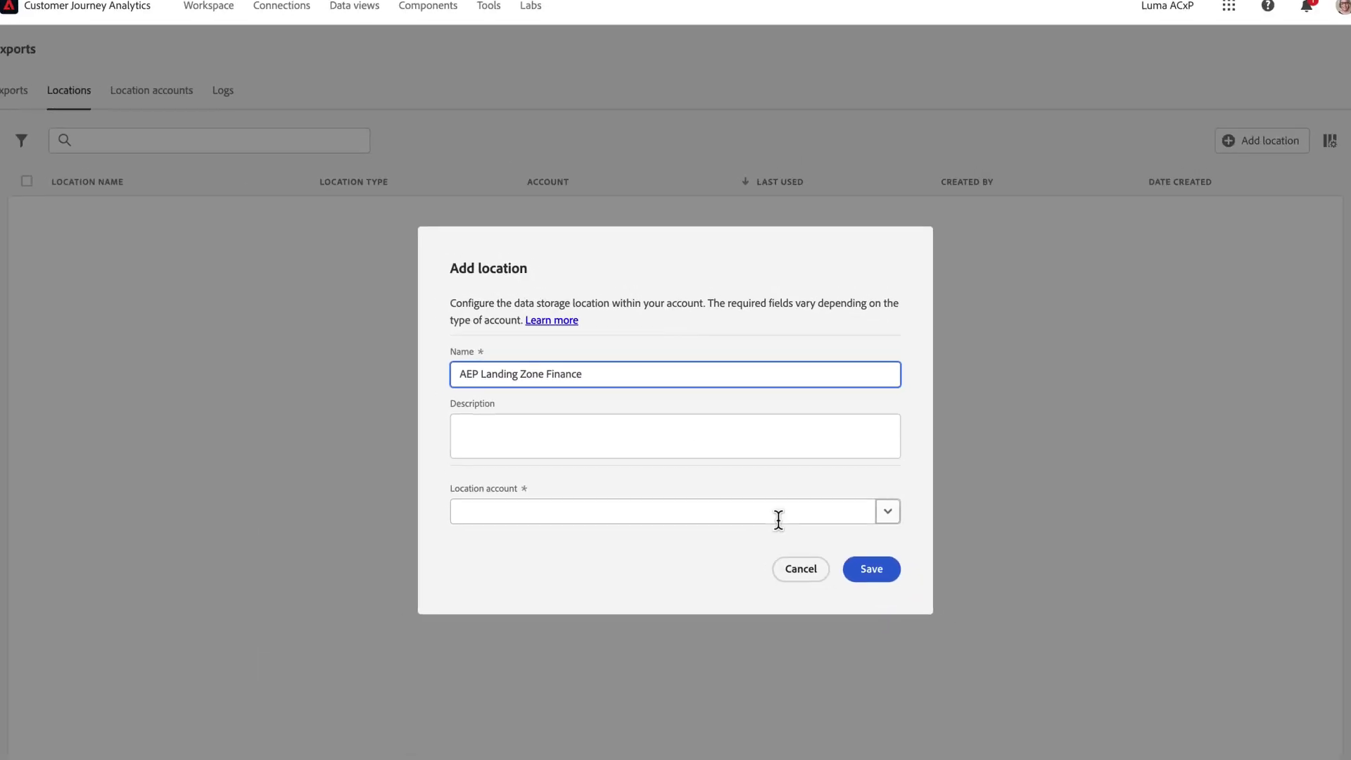
- Assign the location to the AEP Landing Zone account with prefix Finance, and save it
{"action": "left_click", "coordinate": [885, 511]}
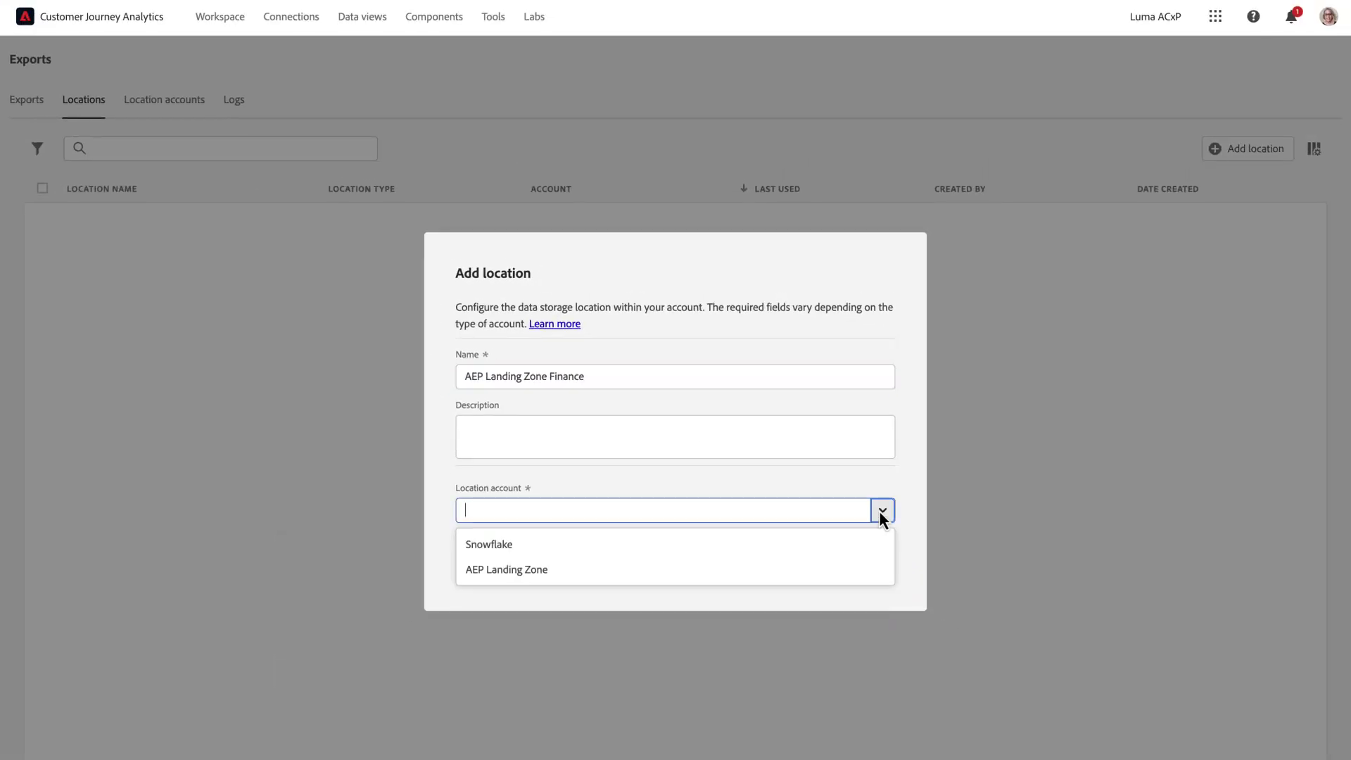
{"action": "left_click", "coordinate": [793, 562]}
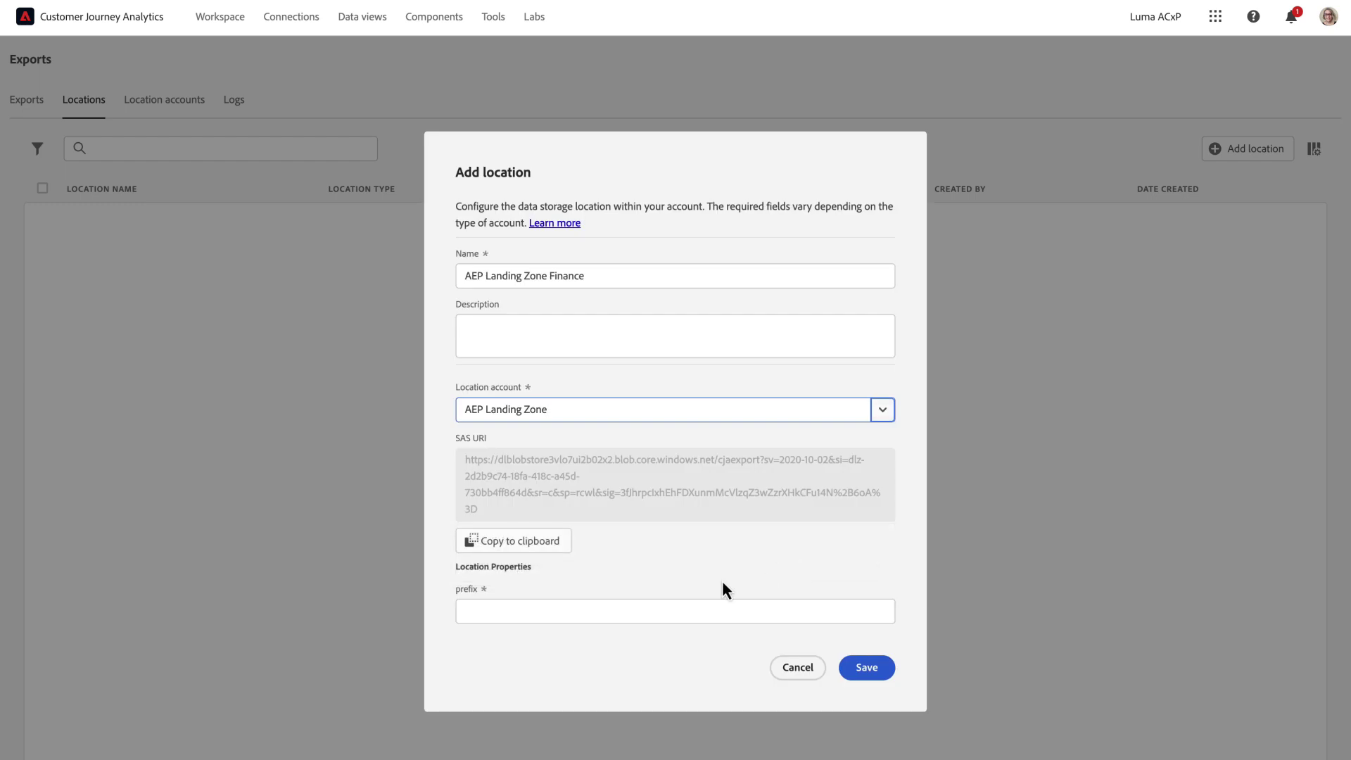
{"action": "left_click", "coordinate": [542, 609]}
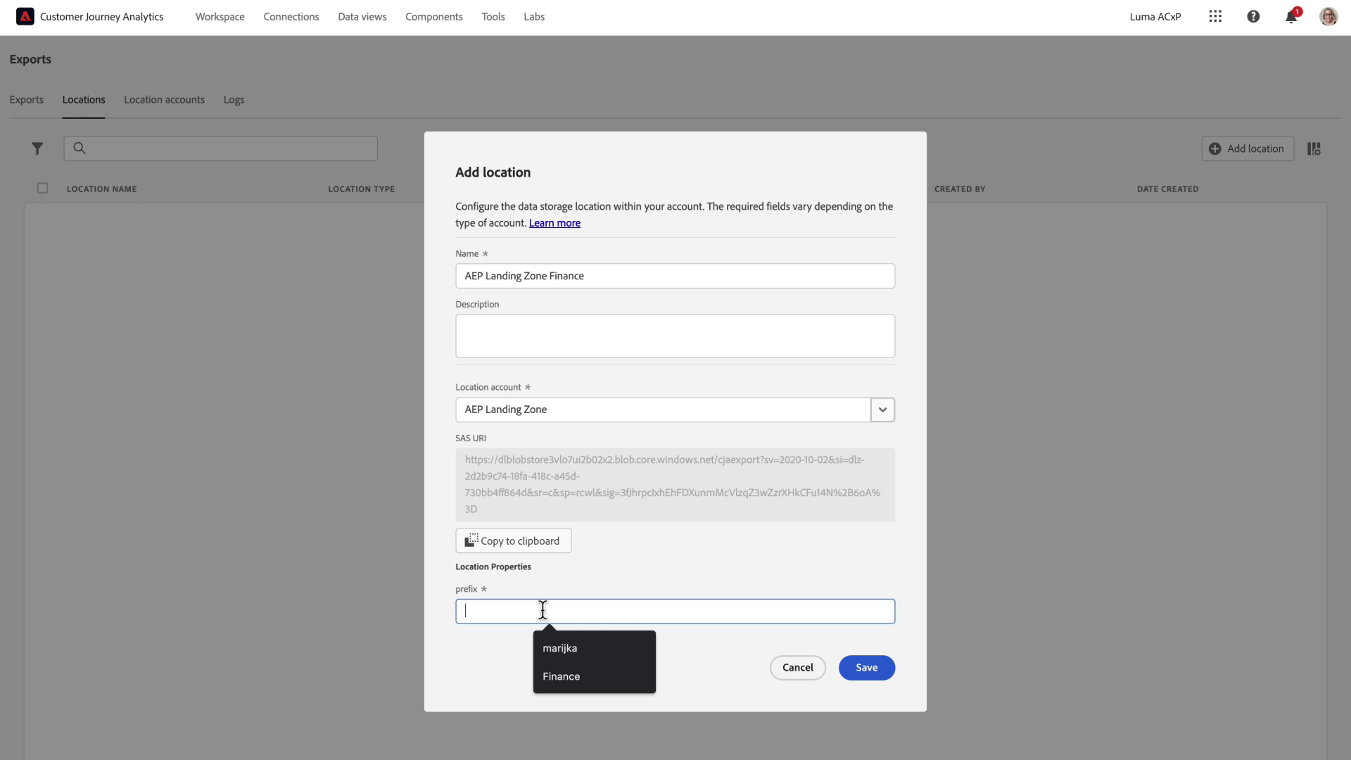
{"action": "left_click", "coordinate": [577, 678]}
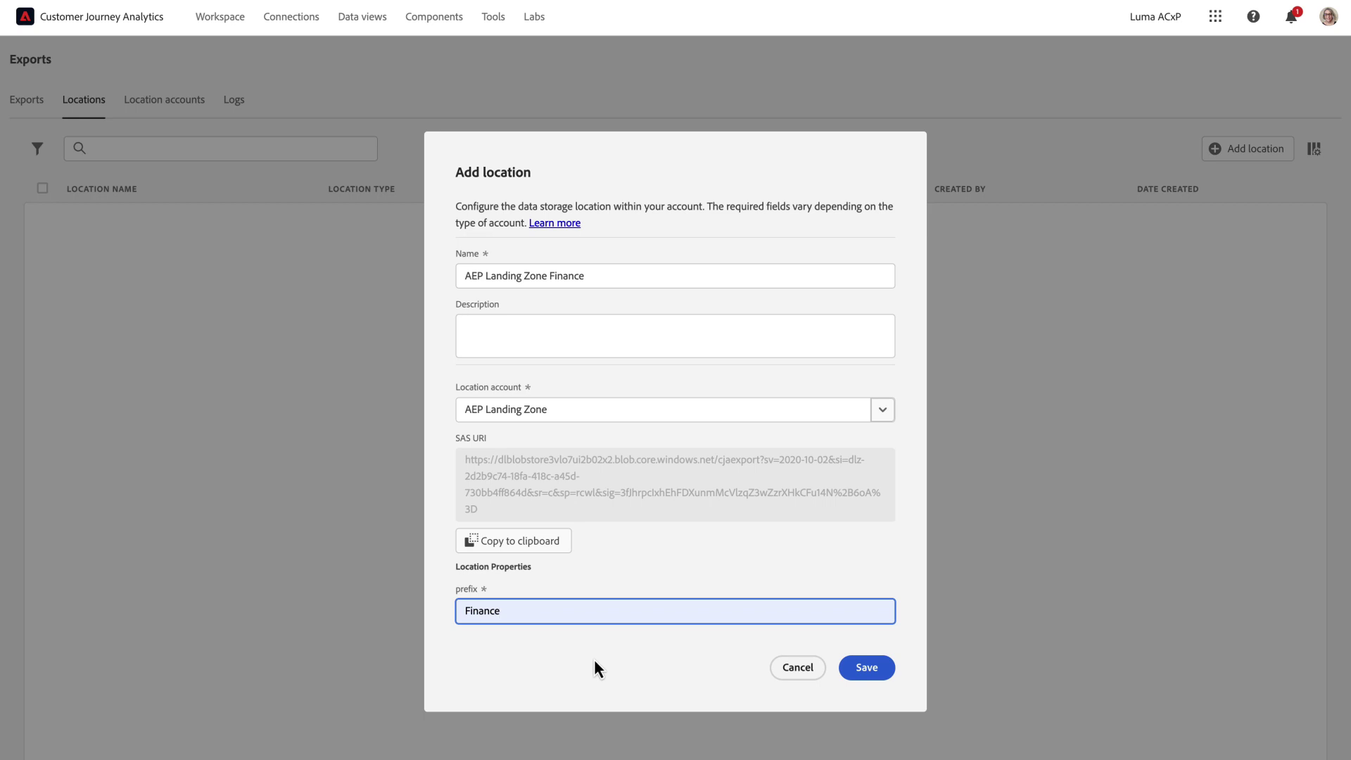
{"action": "left_click", "coordinate": [870, 667]}
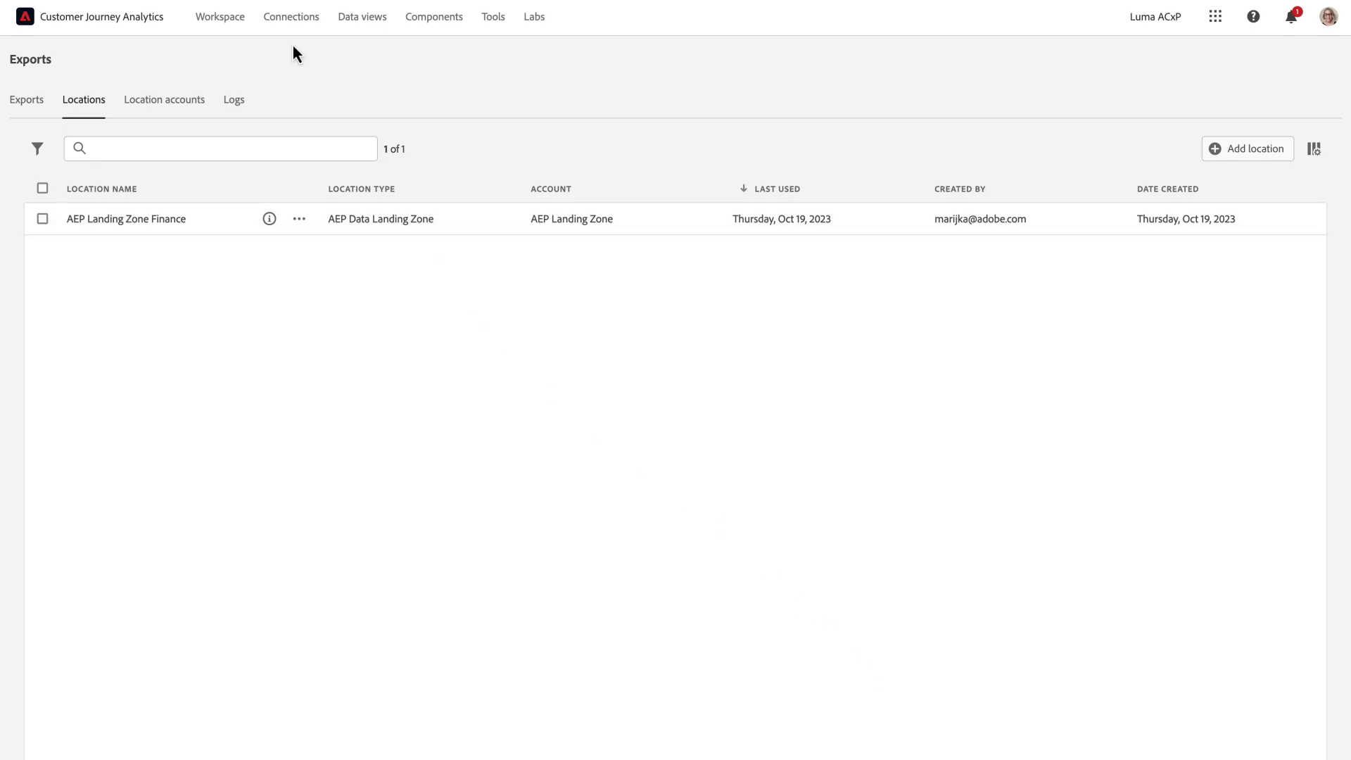
- In the Adobe Store (Export) project, start a full-table export of the Marketing Channel table
{"action": "left_click", "coordinate": [233, 28]}
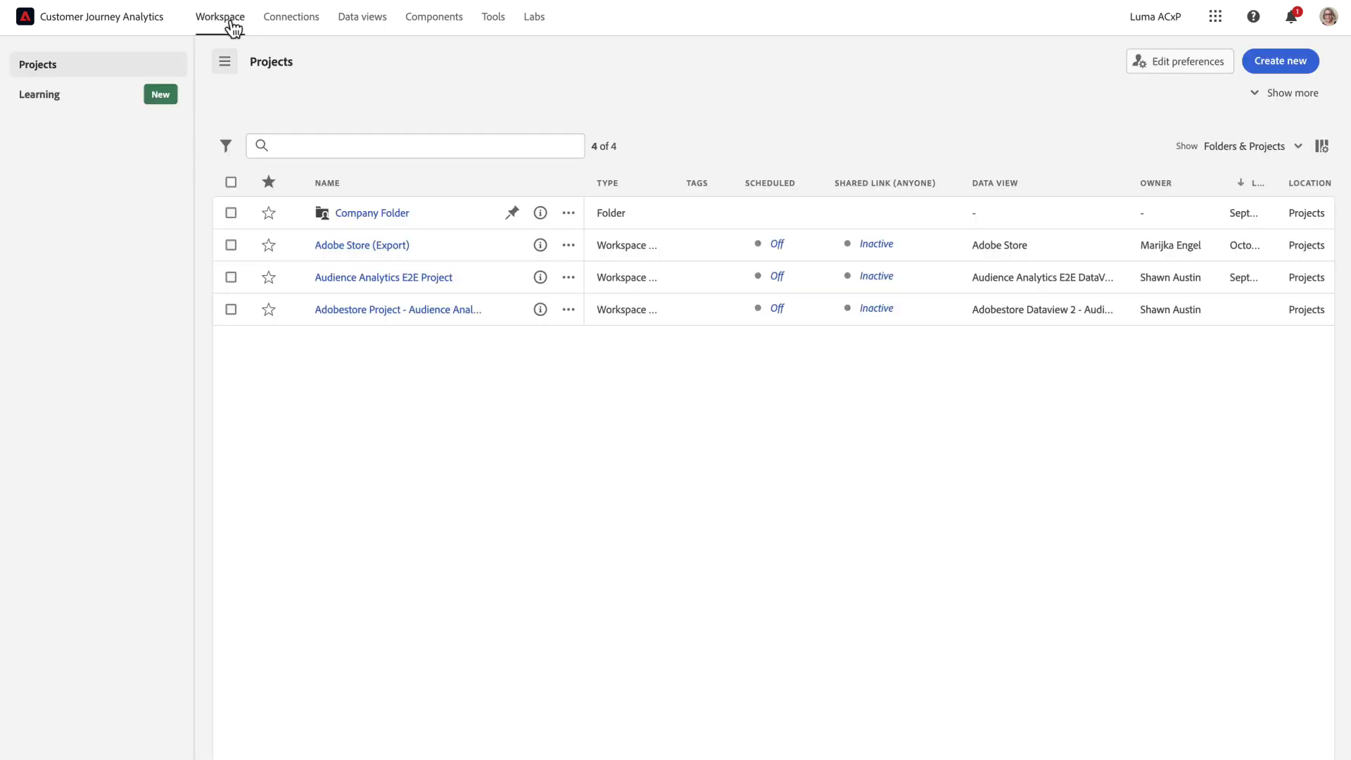
{"action": "left_click", "coordinate": [364, 245]}
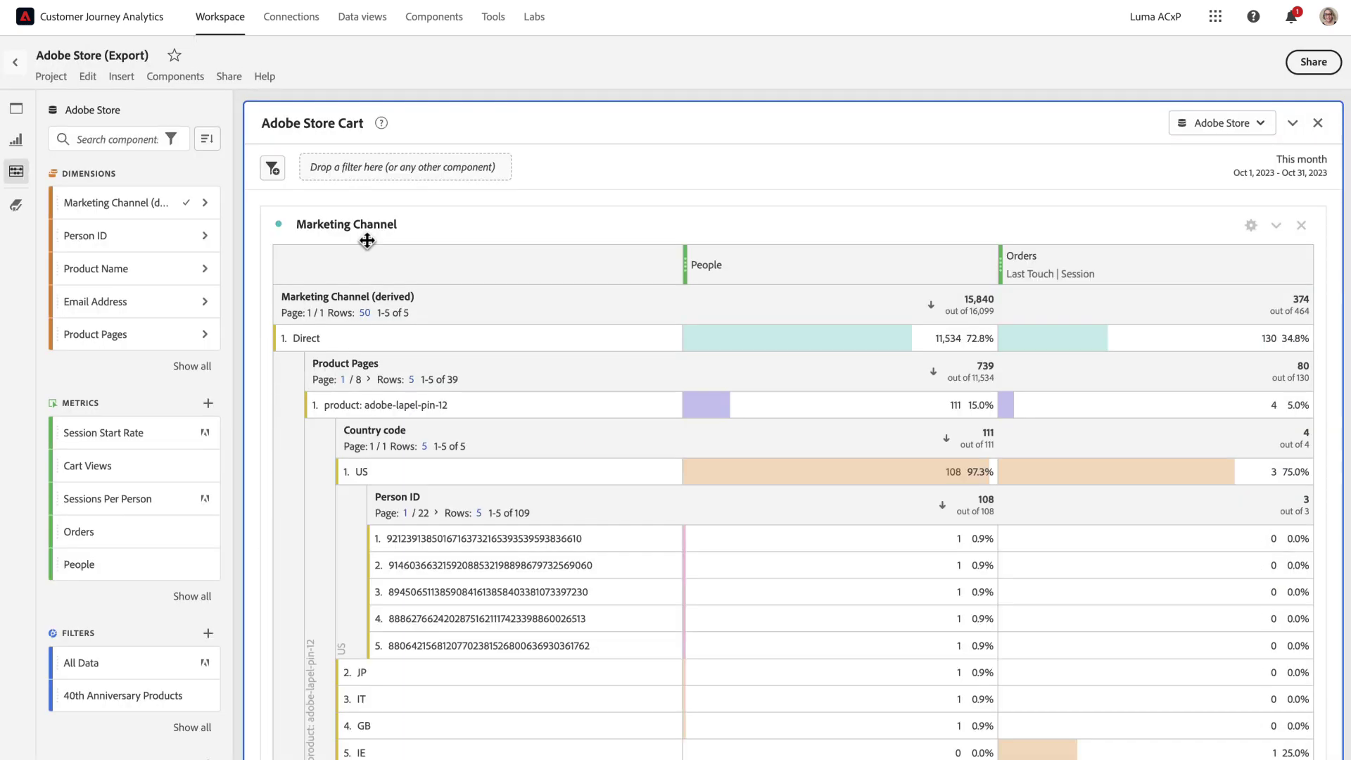
{"action": "right_click", "coordinate": [425, 222]}
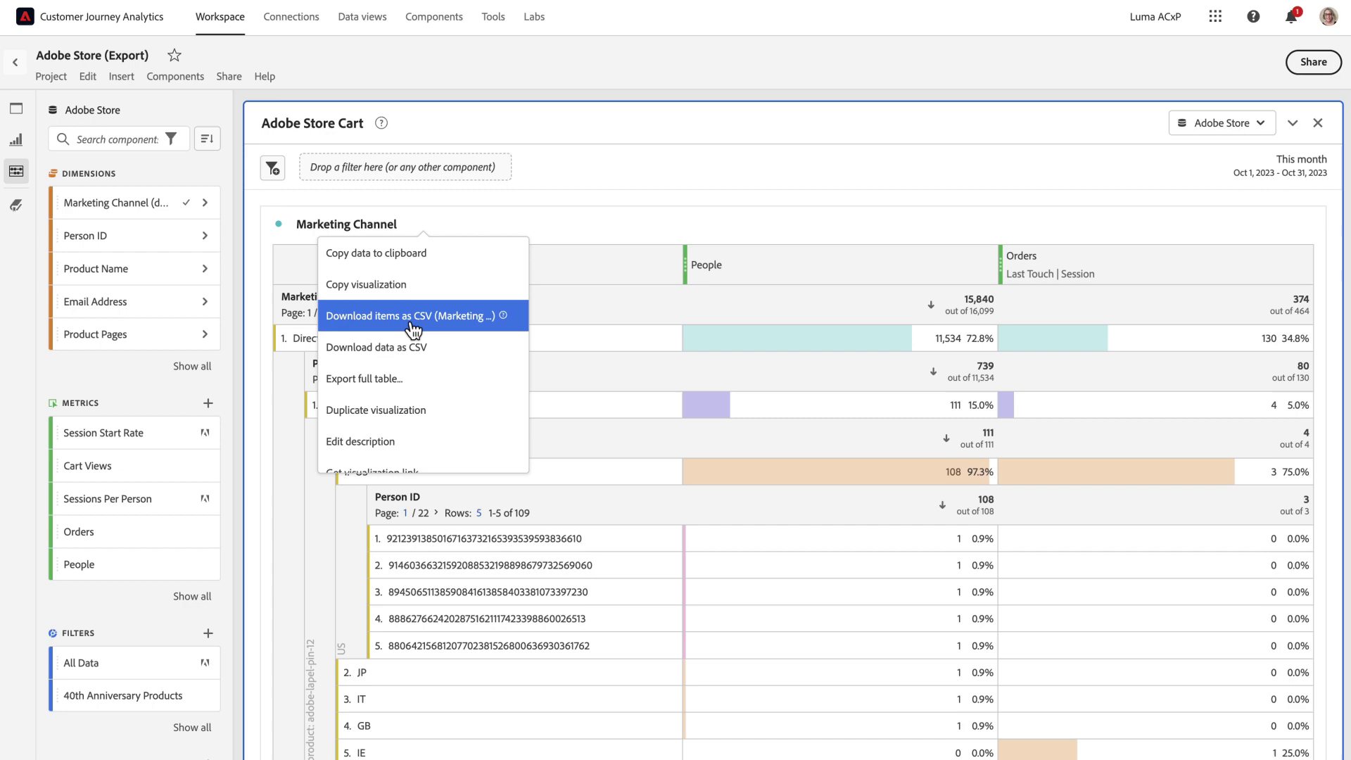
{"action": "left_click", "coordinate": [408, 384]}
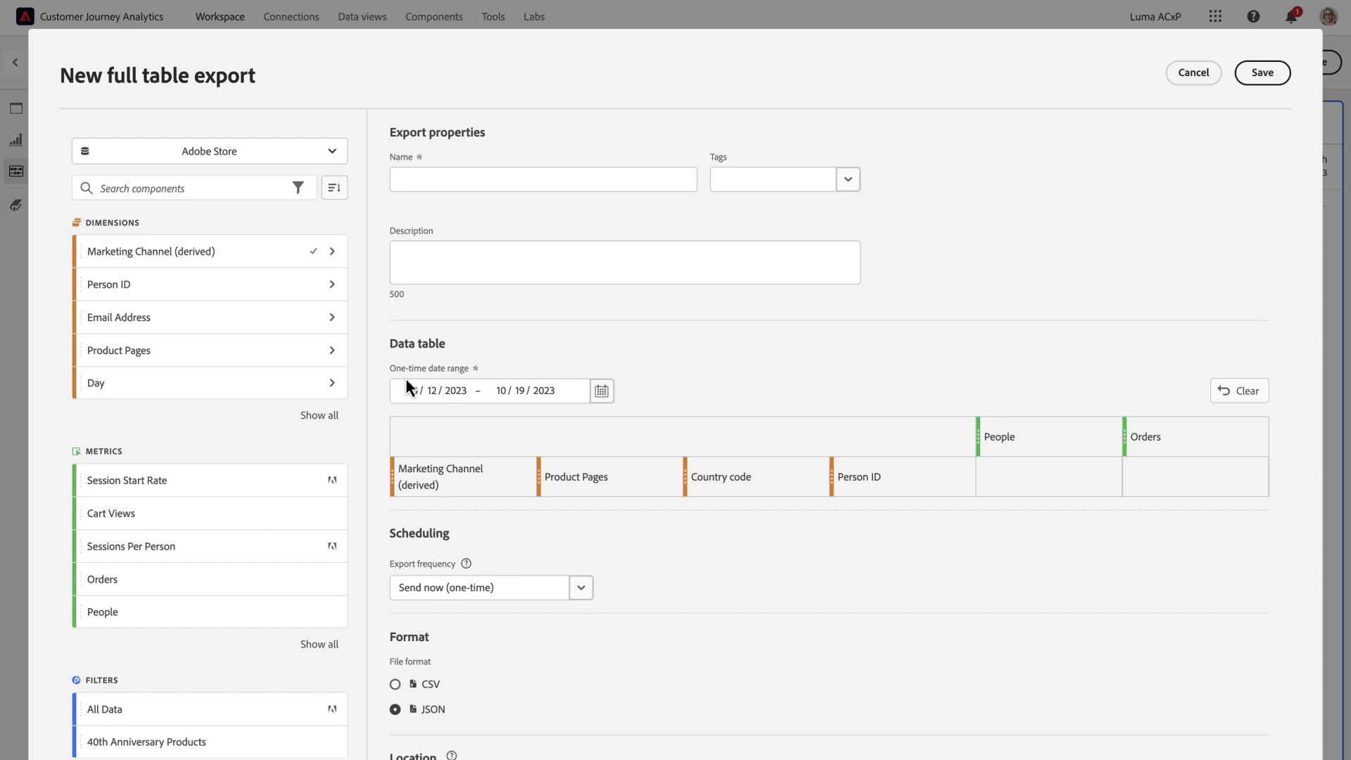
- Name the export 'For Finance', dated October 8–14, 2023, in CSV format
{"action": "left_click", "coordinate": [421, 183]}
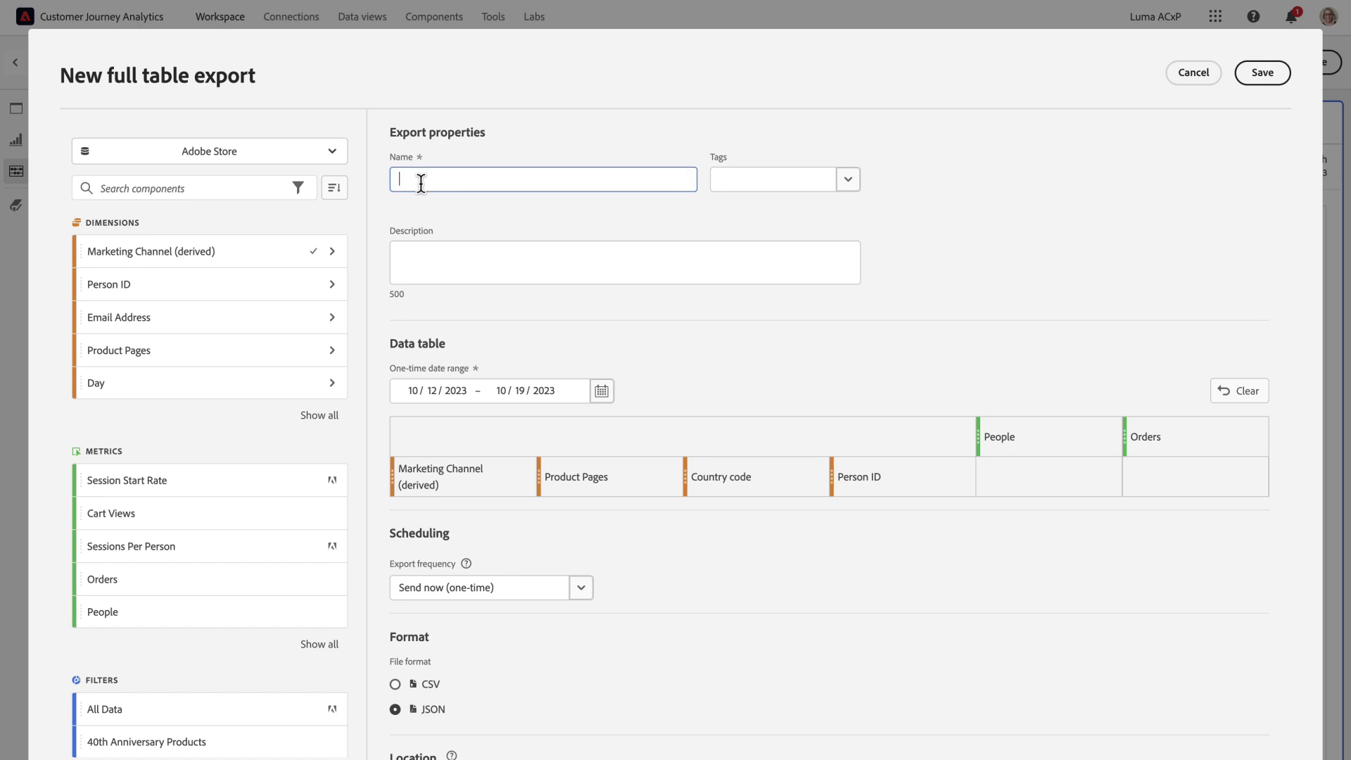
{"action": "type", "text": "For Finance"}
{"action": "key", "text": "Tab"}
{"action": "key", "text": "Tab"}
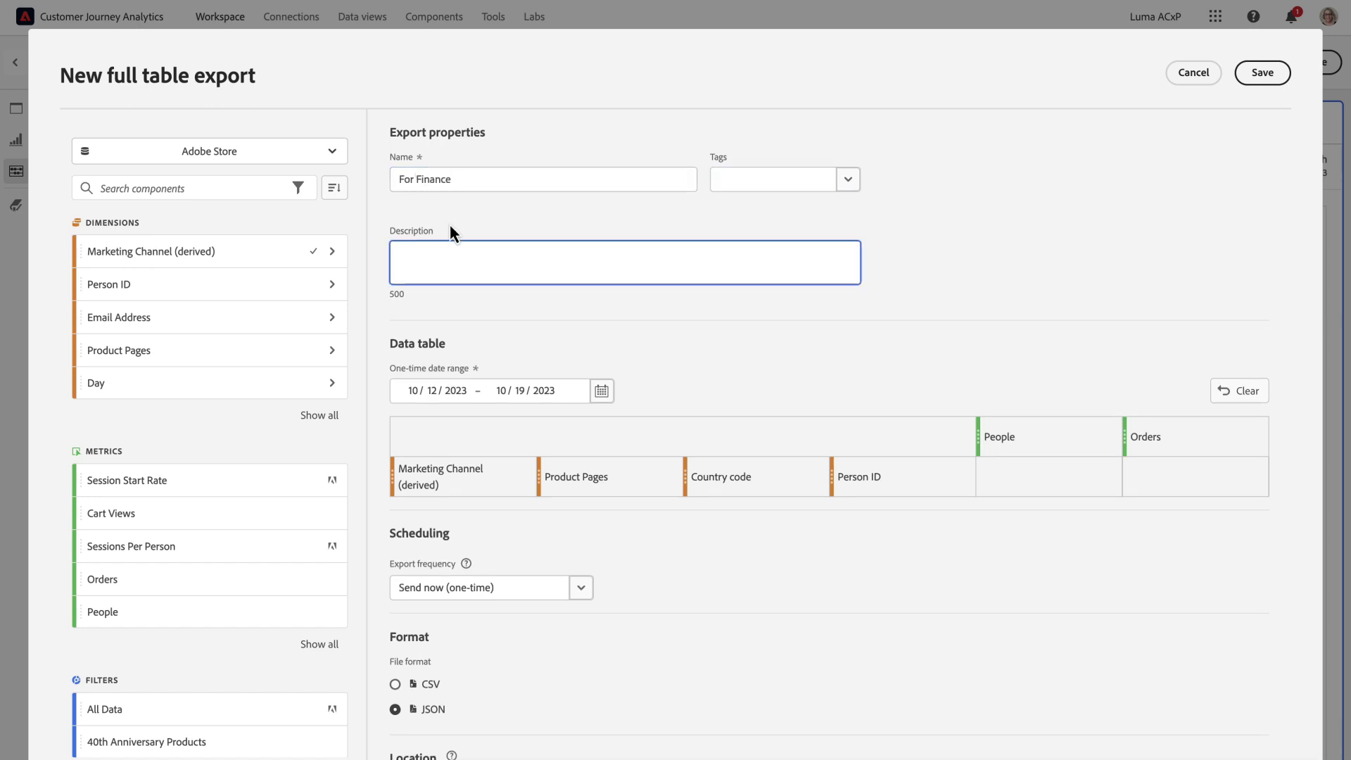
{"action": "left_click", "coordinate": [602, 391]}
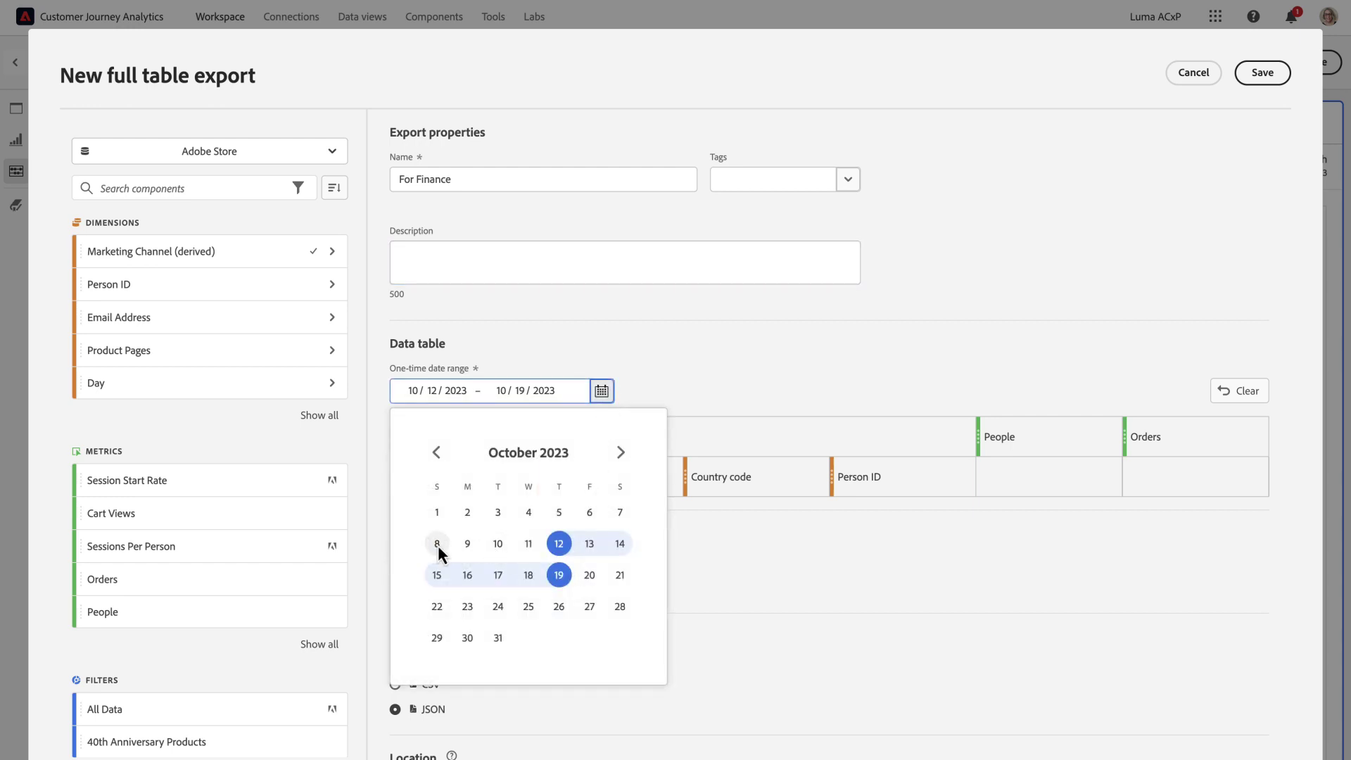
{"action": "left_click", "coordinate": [437, 544]}
{"action": "left_click", "coordinate": [620, 544]}
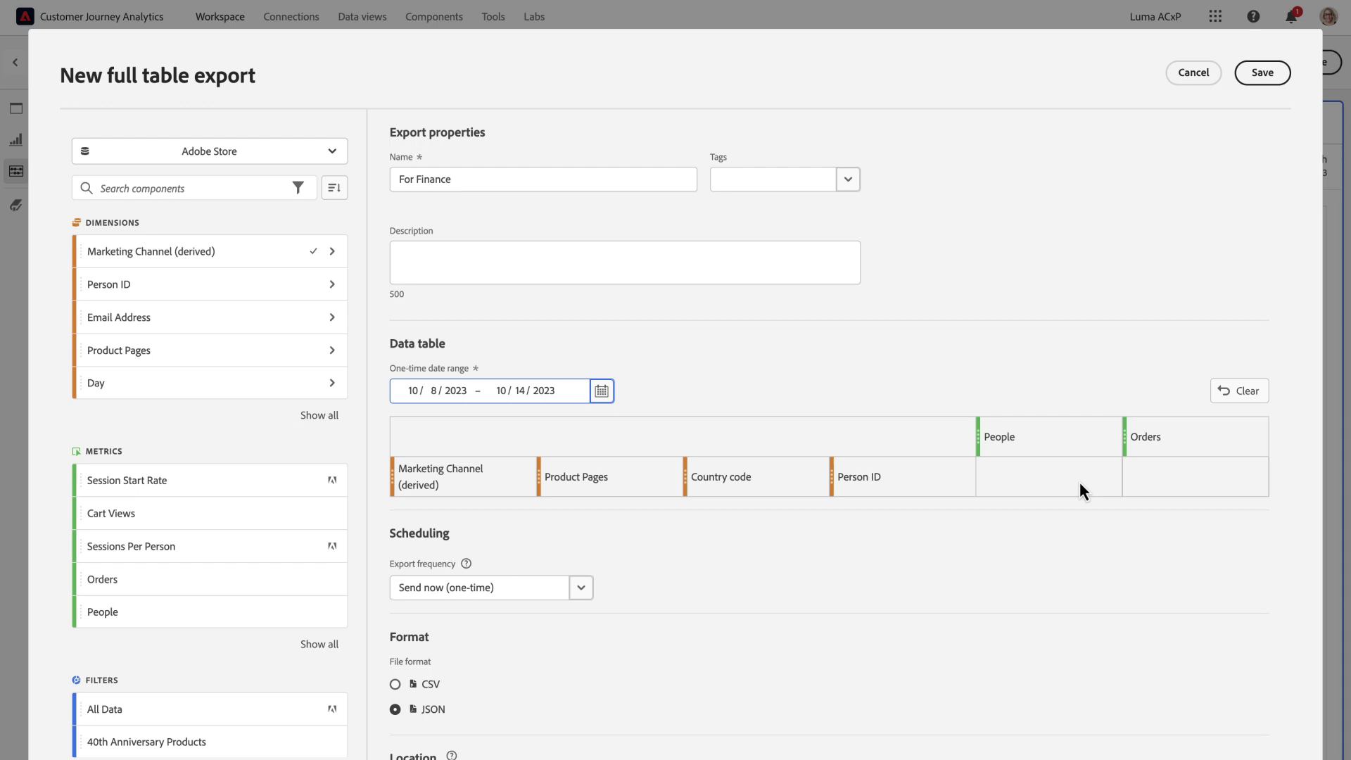
{"action": "left_click", "coordinate": [392, 683]}
{"action": "scroll", "coordinate": [513, 603], "scroll_direction": "down", "scroll_amount": 1}
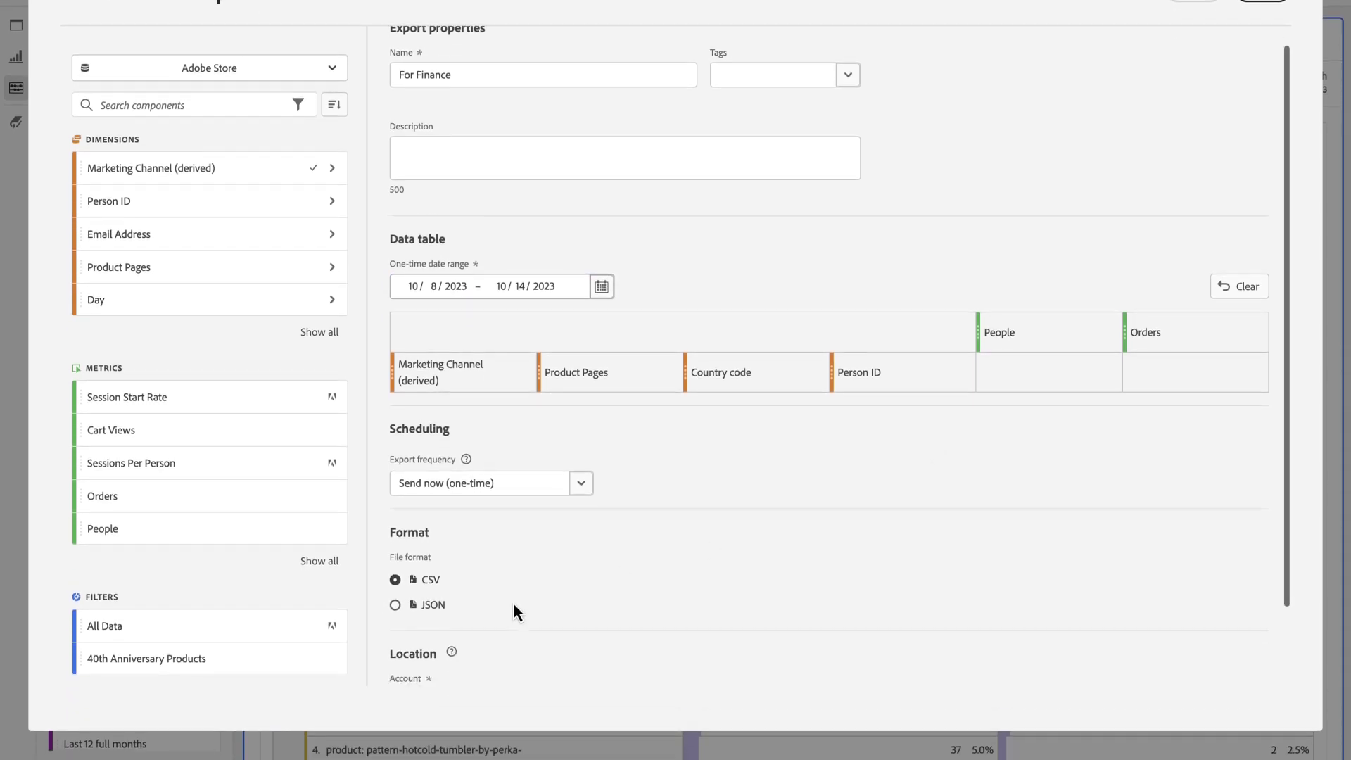
{"action": "scroll", "coordinate": [513, 603], "scroll_direction": "down", "scroll_amount": 2}
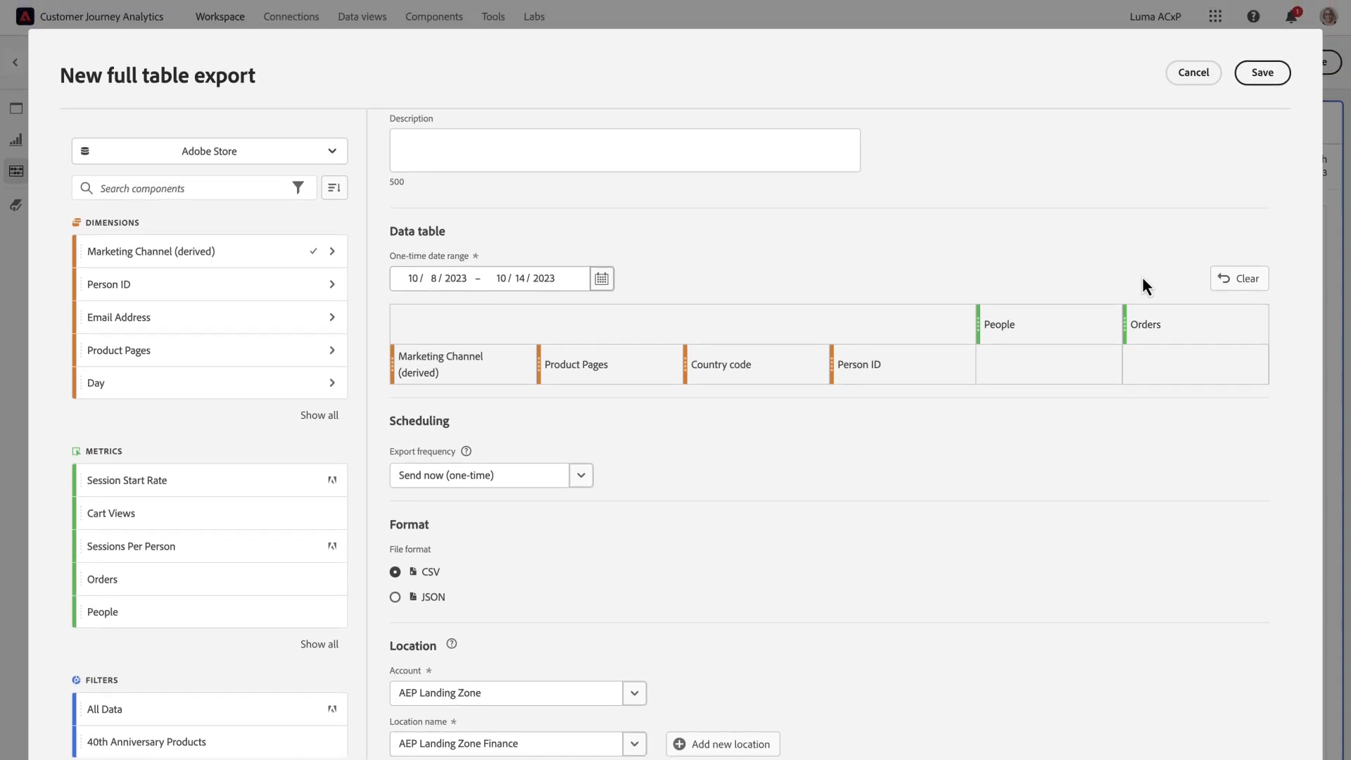
{"action": "scroll", "coordinate": [1142, 277], "scroll_direction": "up", "scroll_amount": 2}
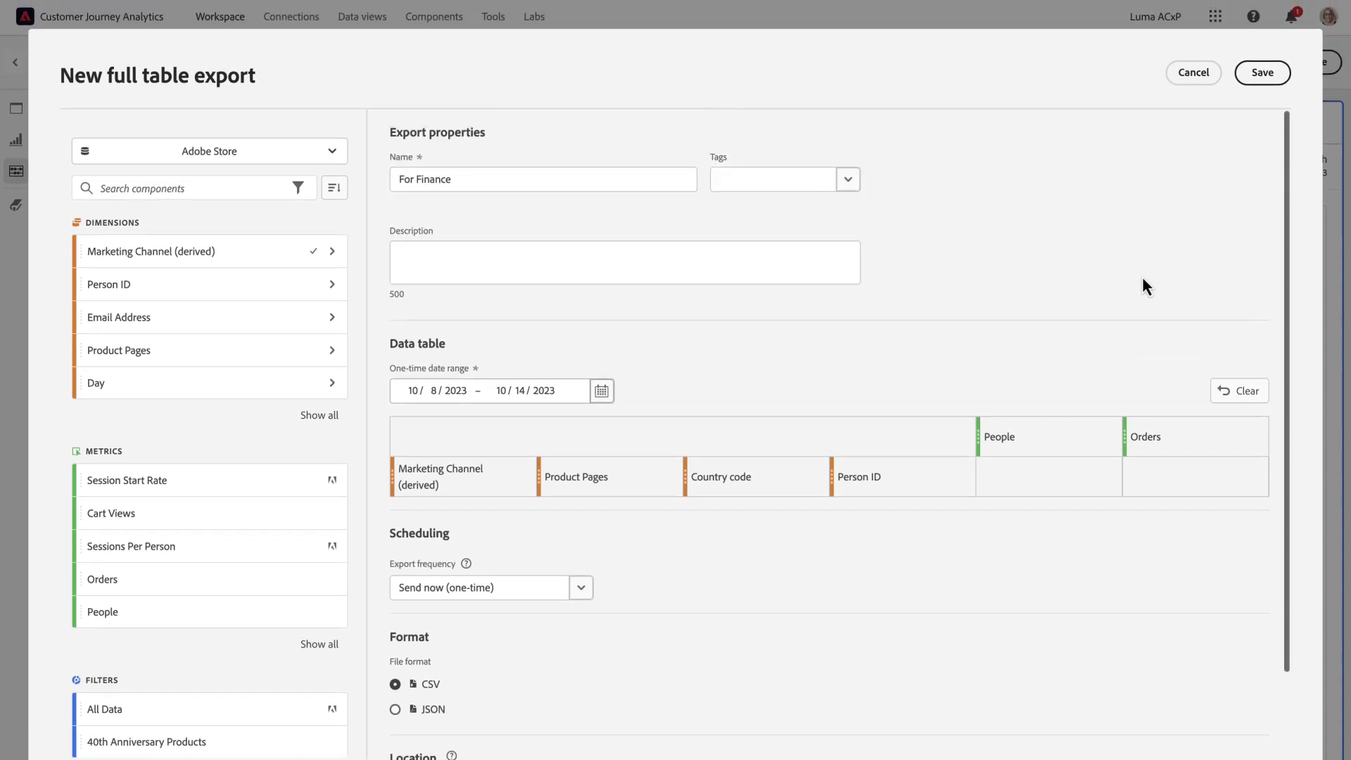
- Save the For Finance export and check its completed status with 18970 rows in Exports > Logs
{"action": "left_click", "coordinate": [1264, 74]}
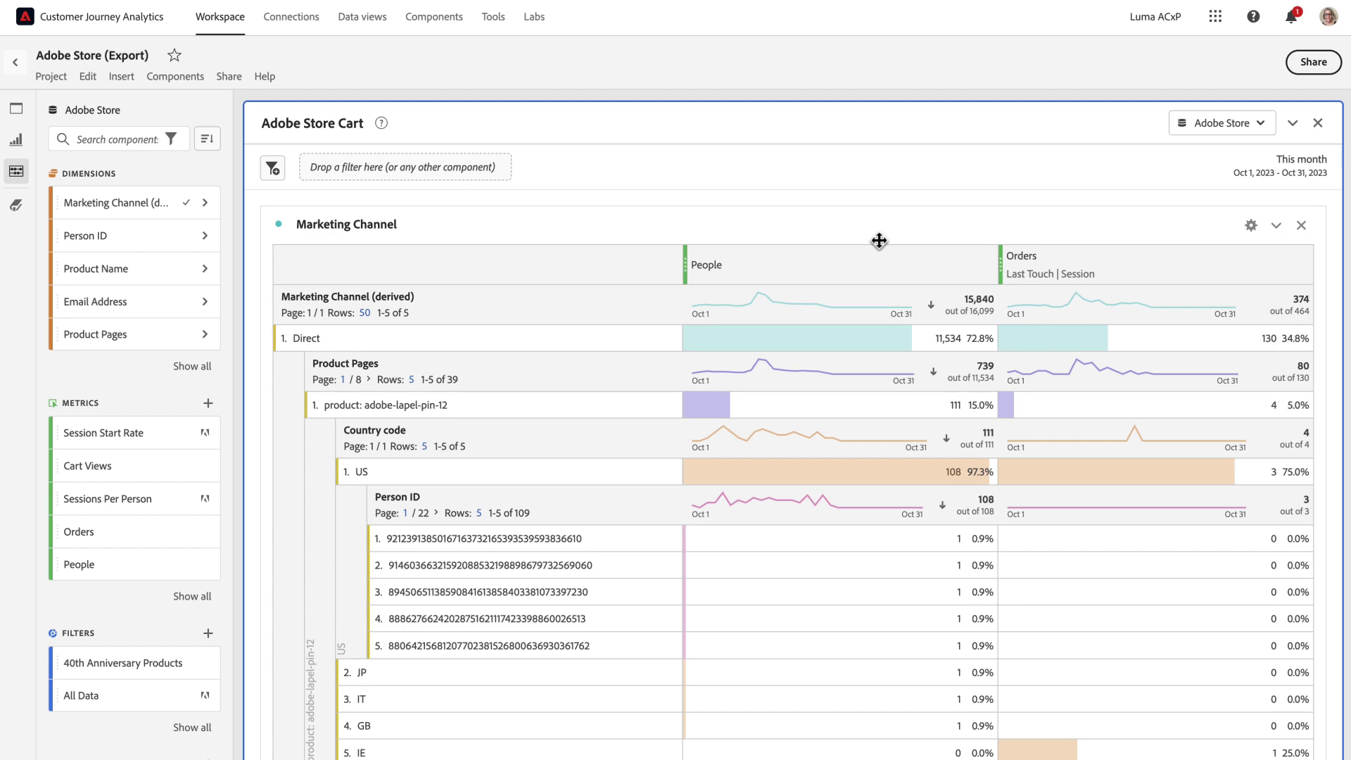
{"action": "left_click", "coordinate": [433, 17]}
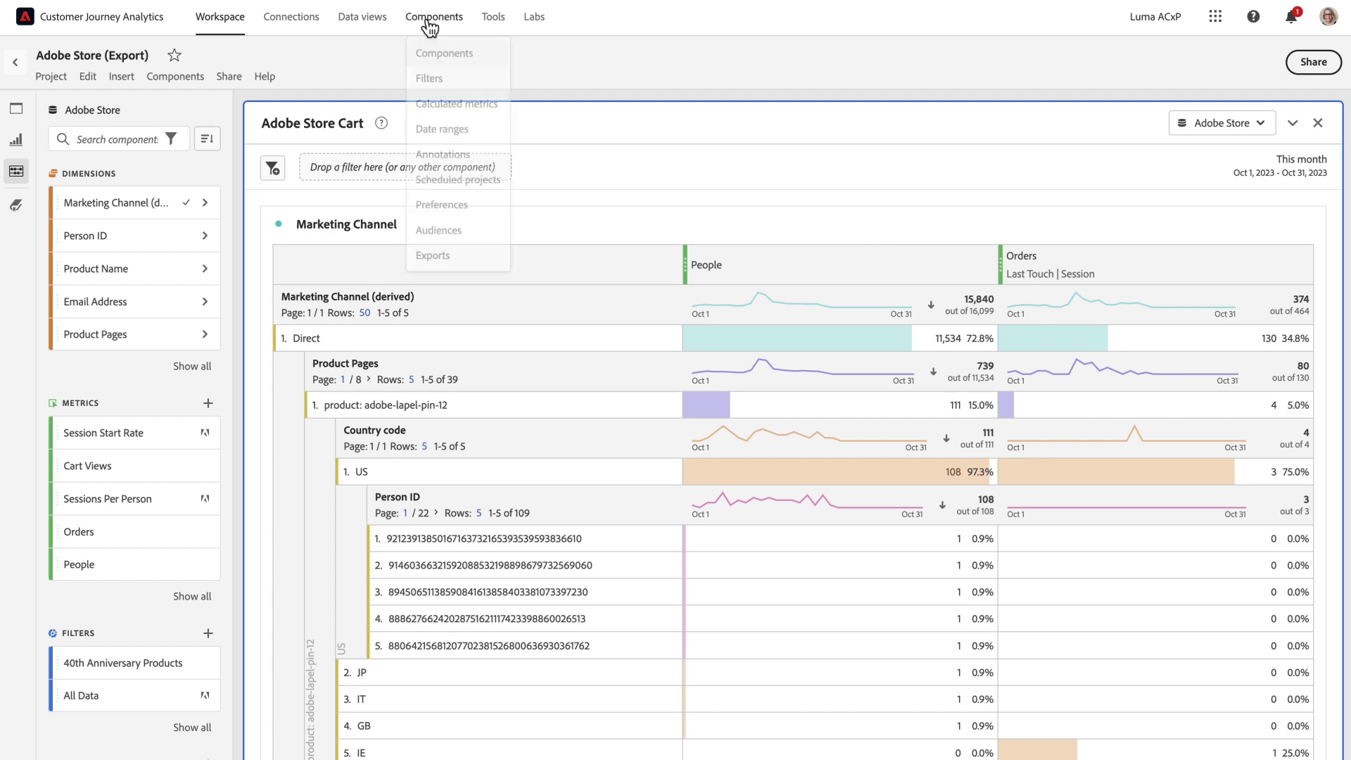
{"action": "left_click", "coordinate": [433, 258]}
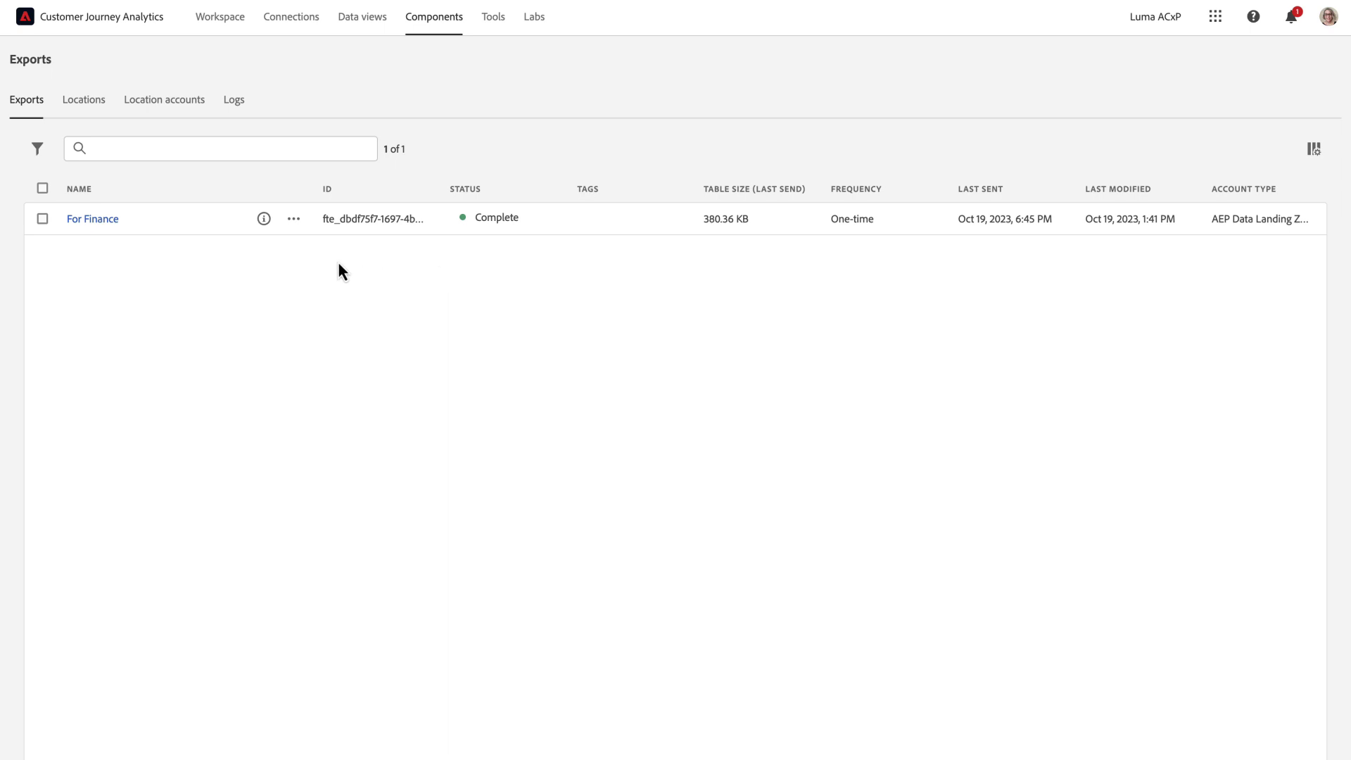
{"action": "left_click", "coordinate": [238, 103]}
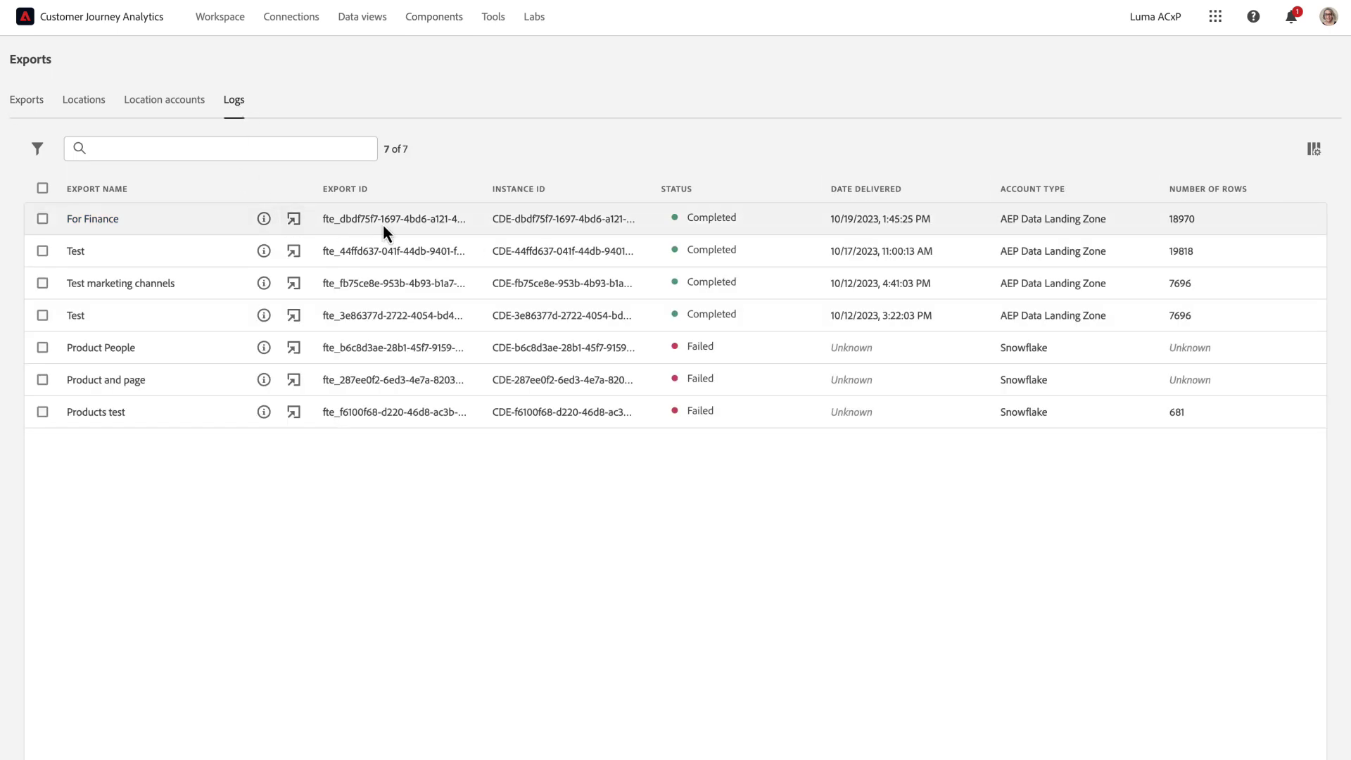
{"action": "mouse_move", "coordinate": [732, 224]}
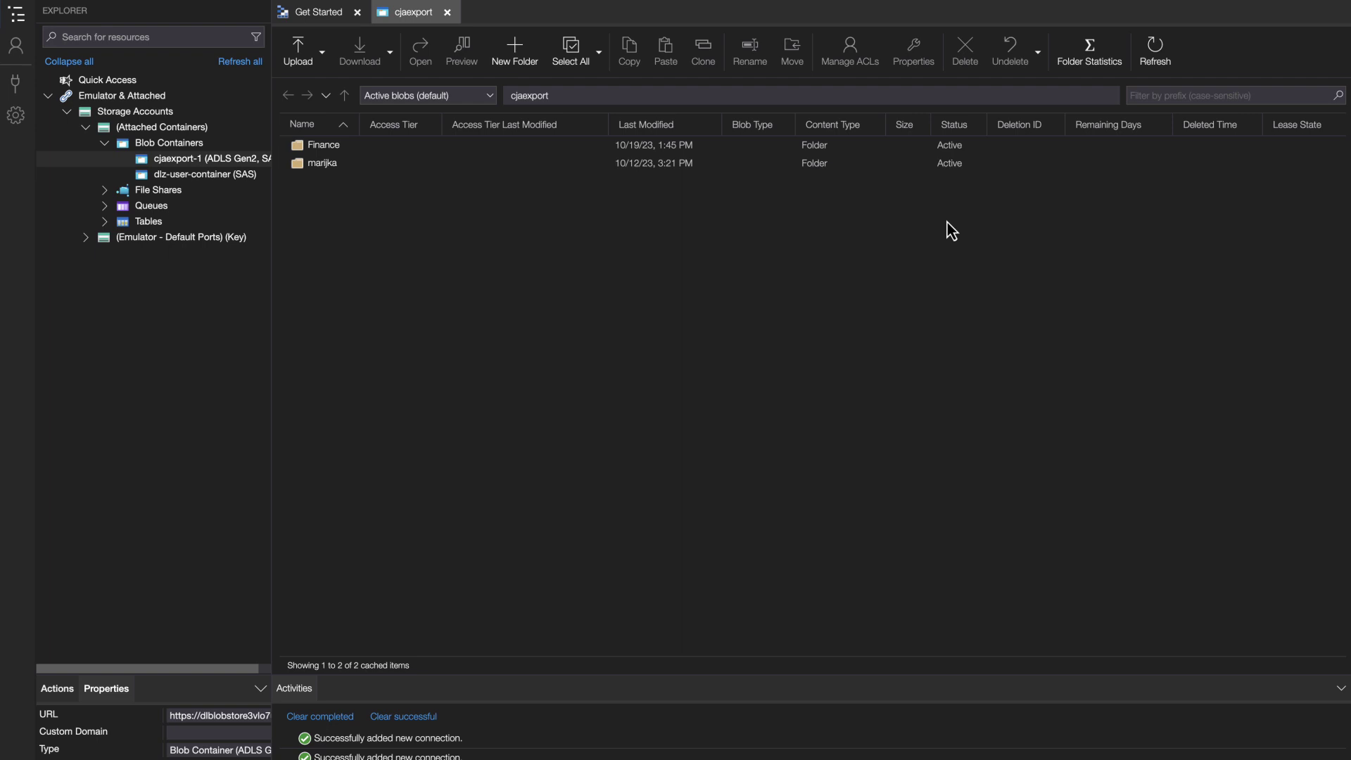
- Open the Finance folder in cjaexport to list the cja-export csv.gz and manifest files
{"action": "left_click", "coordinate": [319, 150]}
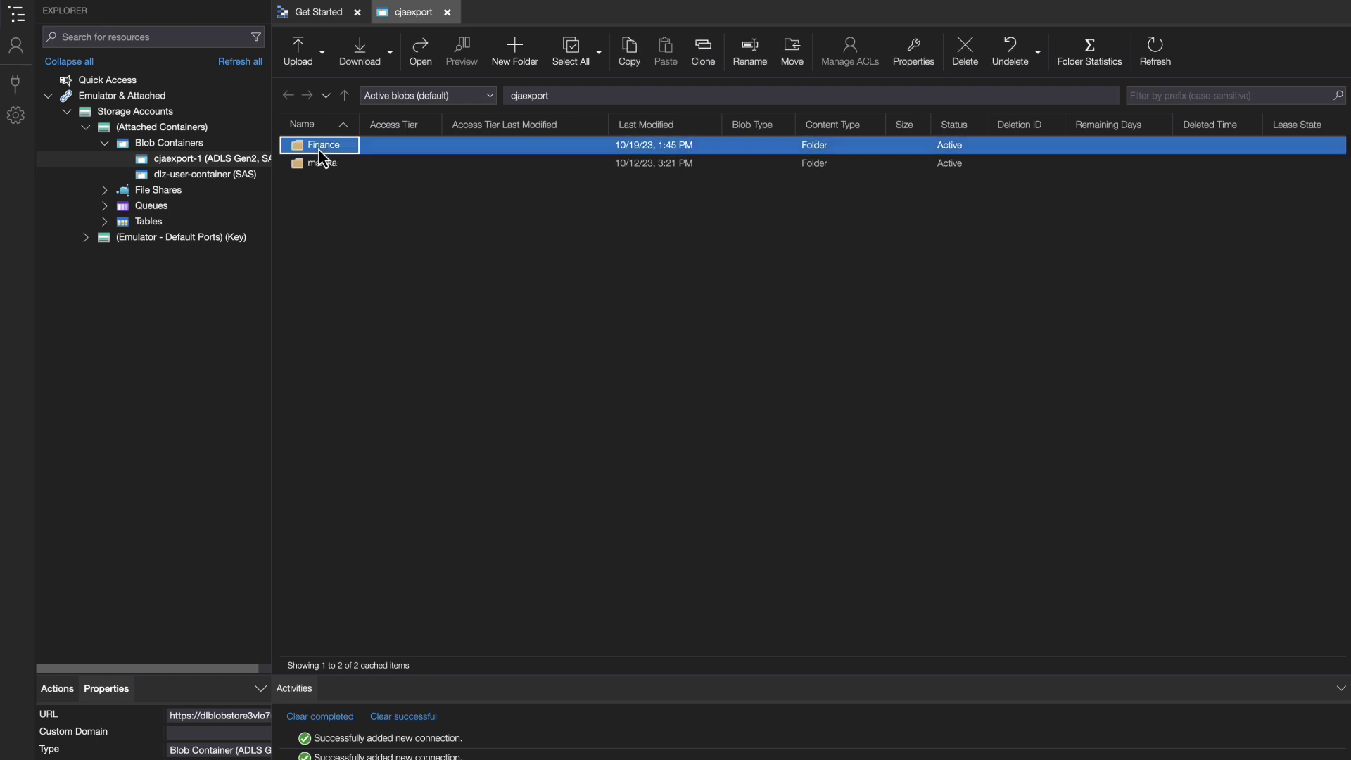
{"action": "double_click", "coordinate": [319, 149]}
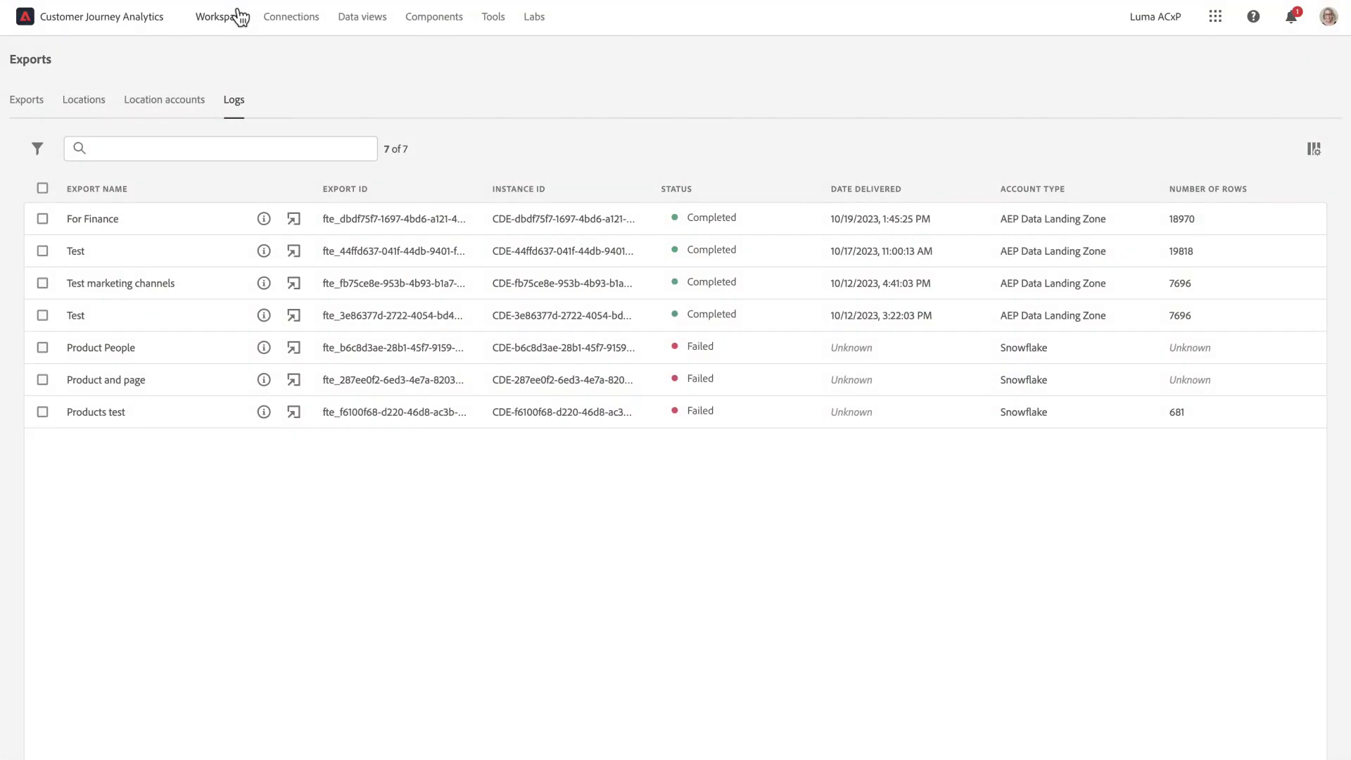
- Reopen the Adobe Store (Export) project and start a full-table export of the Marketing Channel table
{"action": "left_click", "coordinate": [236, 19]}
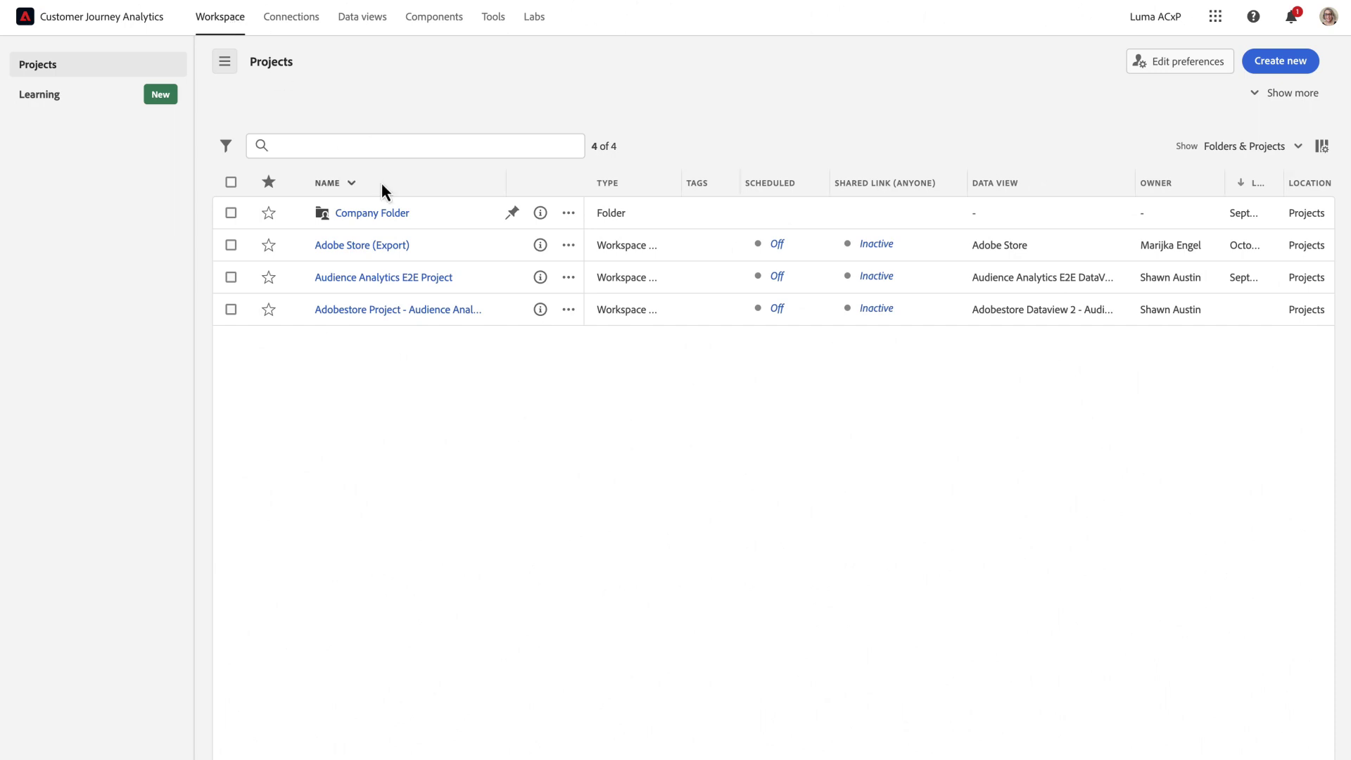
{"action": "left_click", "coordinate": [360, 245]}
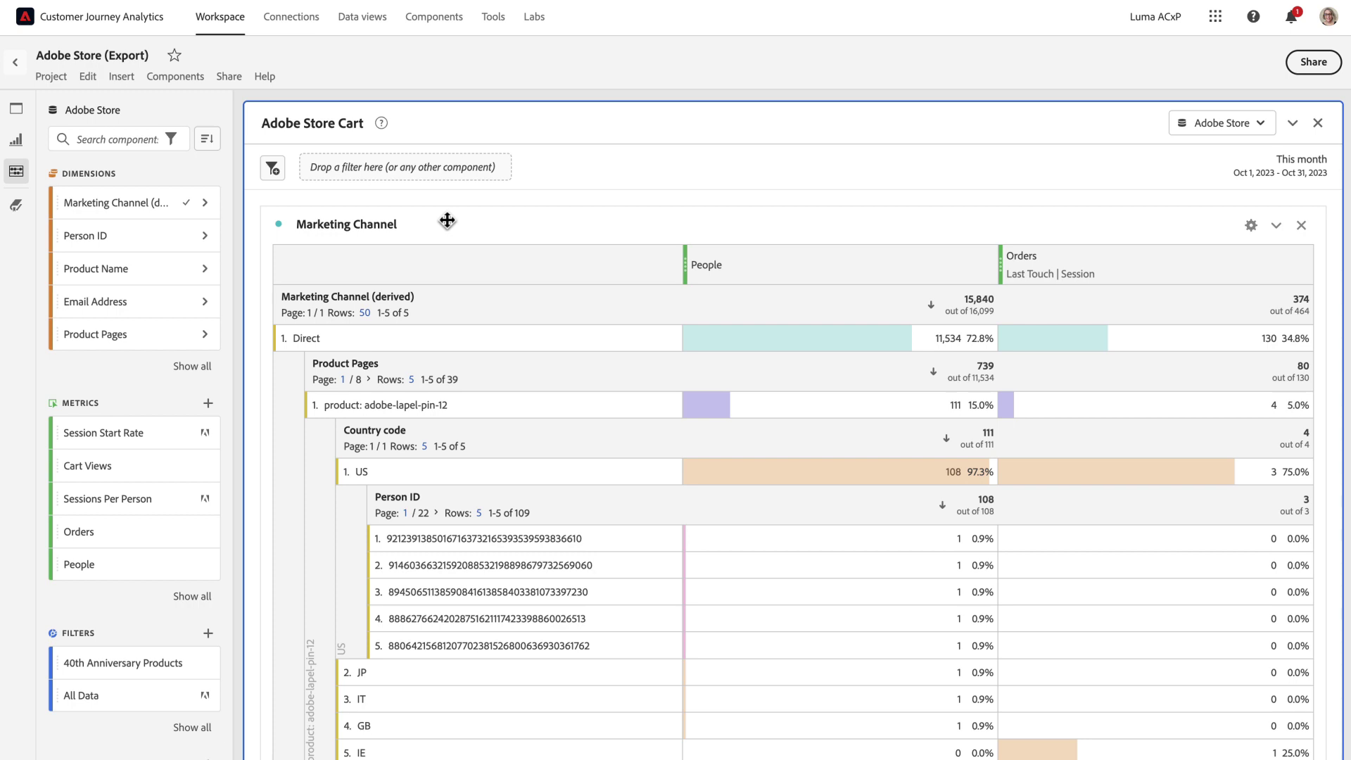
{"action": "right_click", "coordinate": [447, 225]}
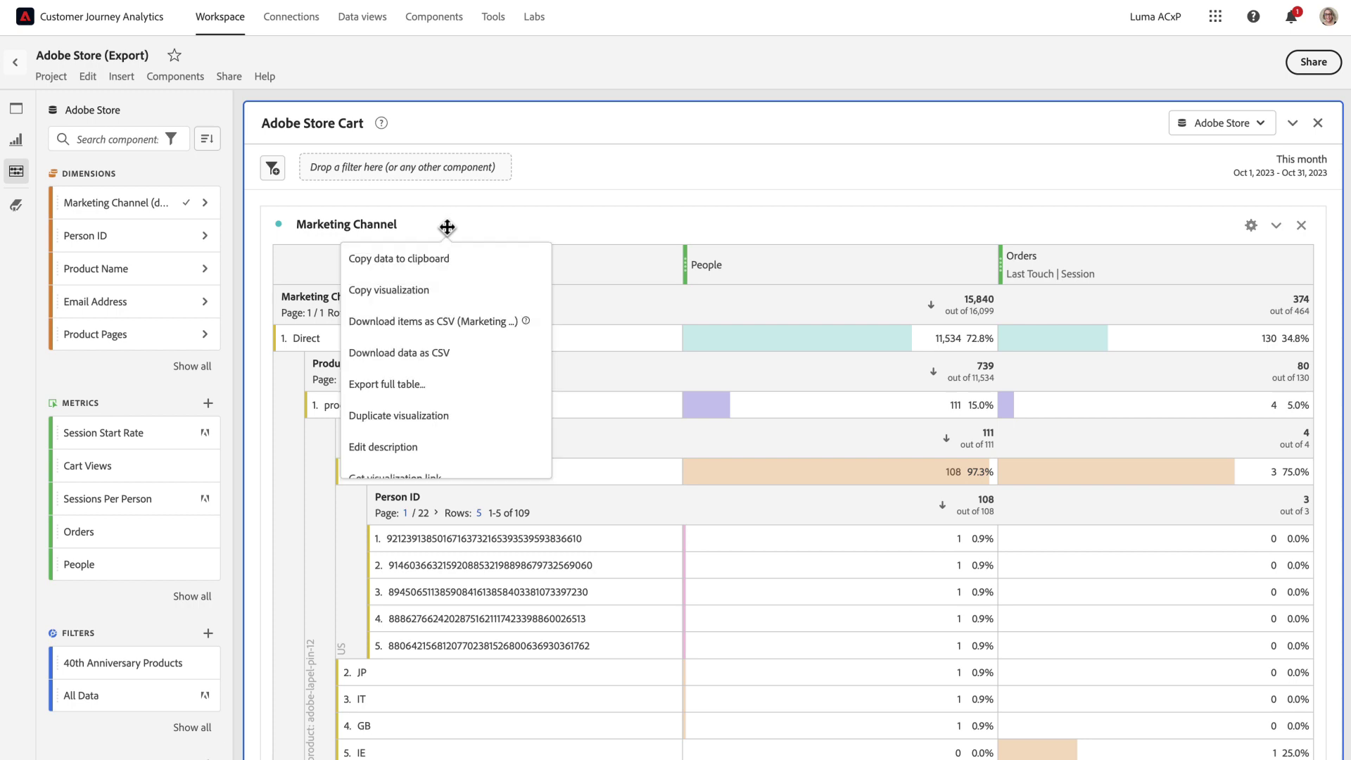
{"action": "left_click", "coordinate": [442, 383]}
- Name the export 'Marketing Channels to products', repeating weekly with a Last week lookback window
{"action": "left_click", "coordinate": [438, 181]}
{"action": "type", "text": "Marketing Channels to products"}
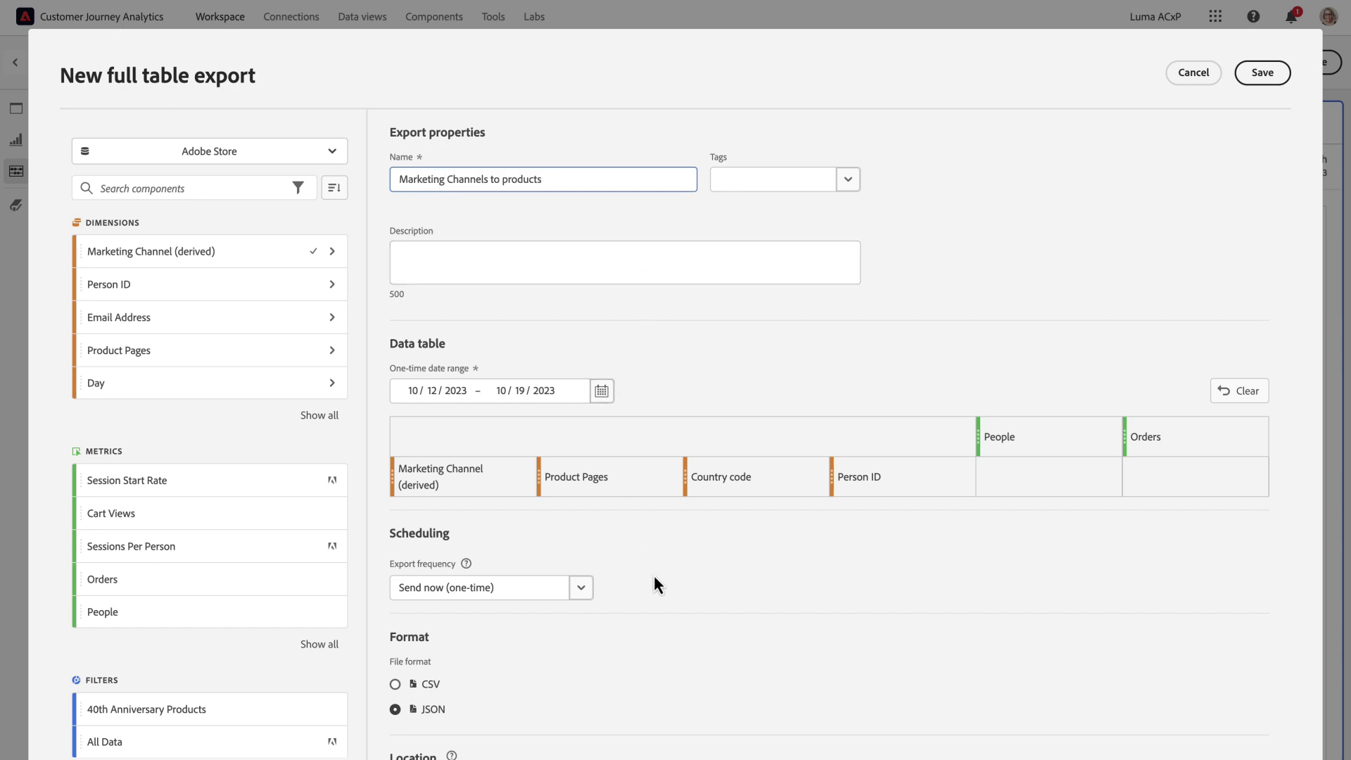
{"action": "left_click", "coordinate": [584, 587]}
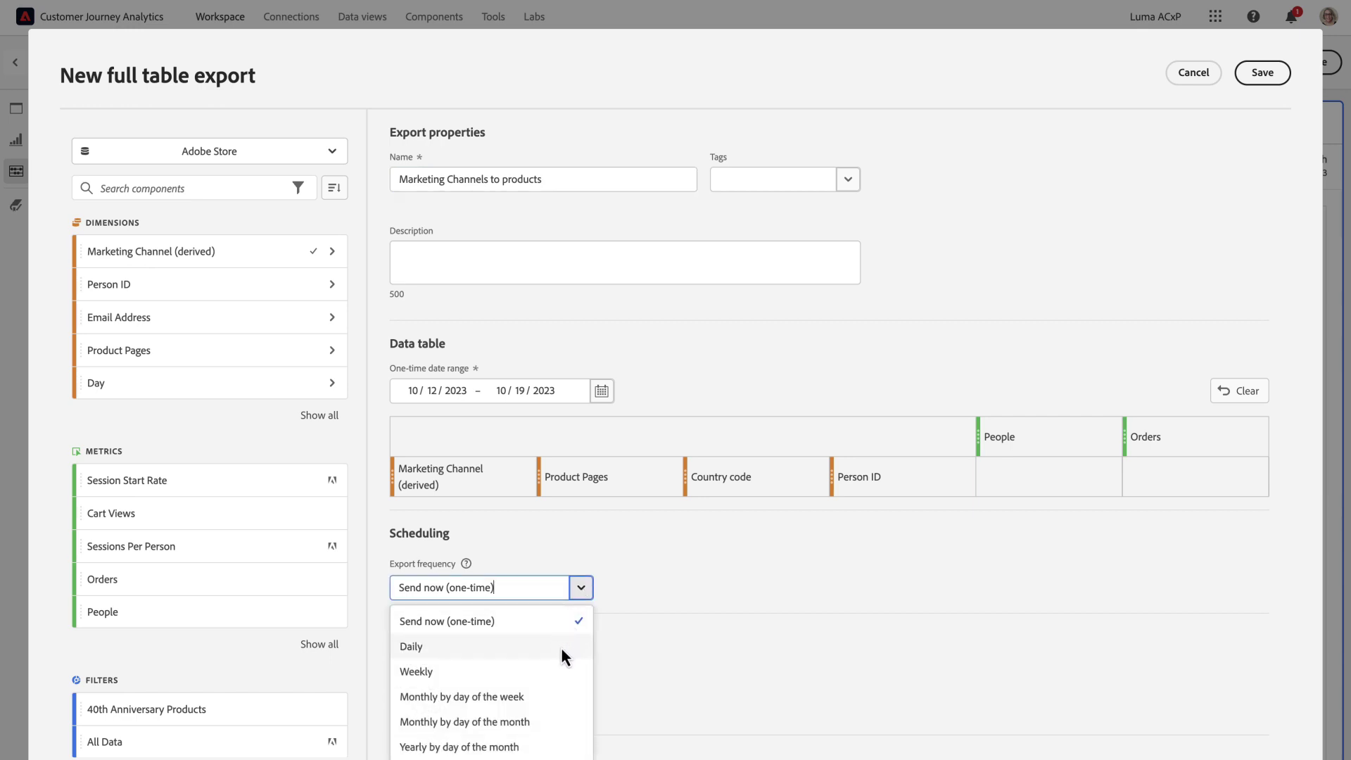
{"action": "left_click", "coordinate": [542, 672]}
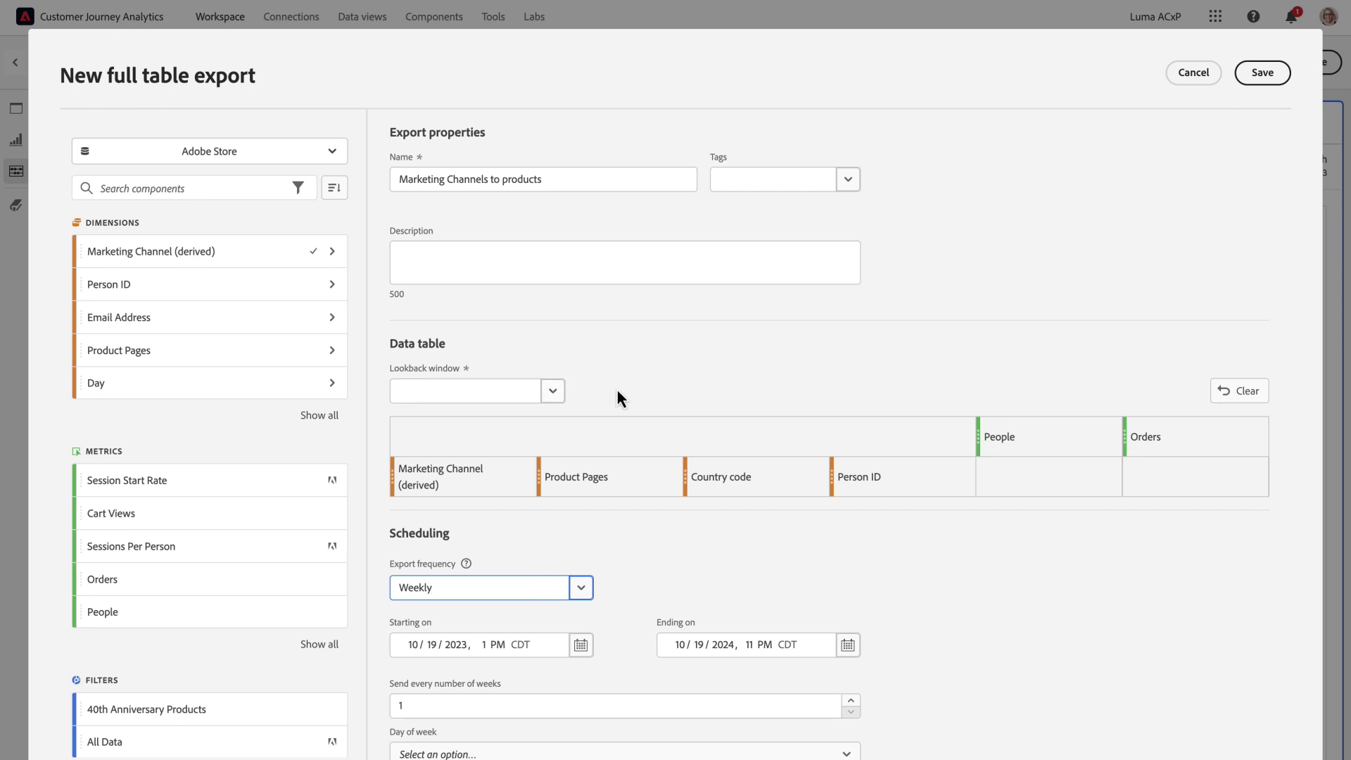
{"action": "left_click", "coordinate": [560, 392]}
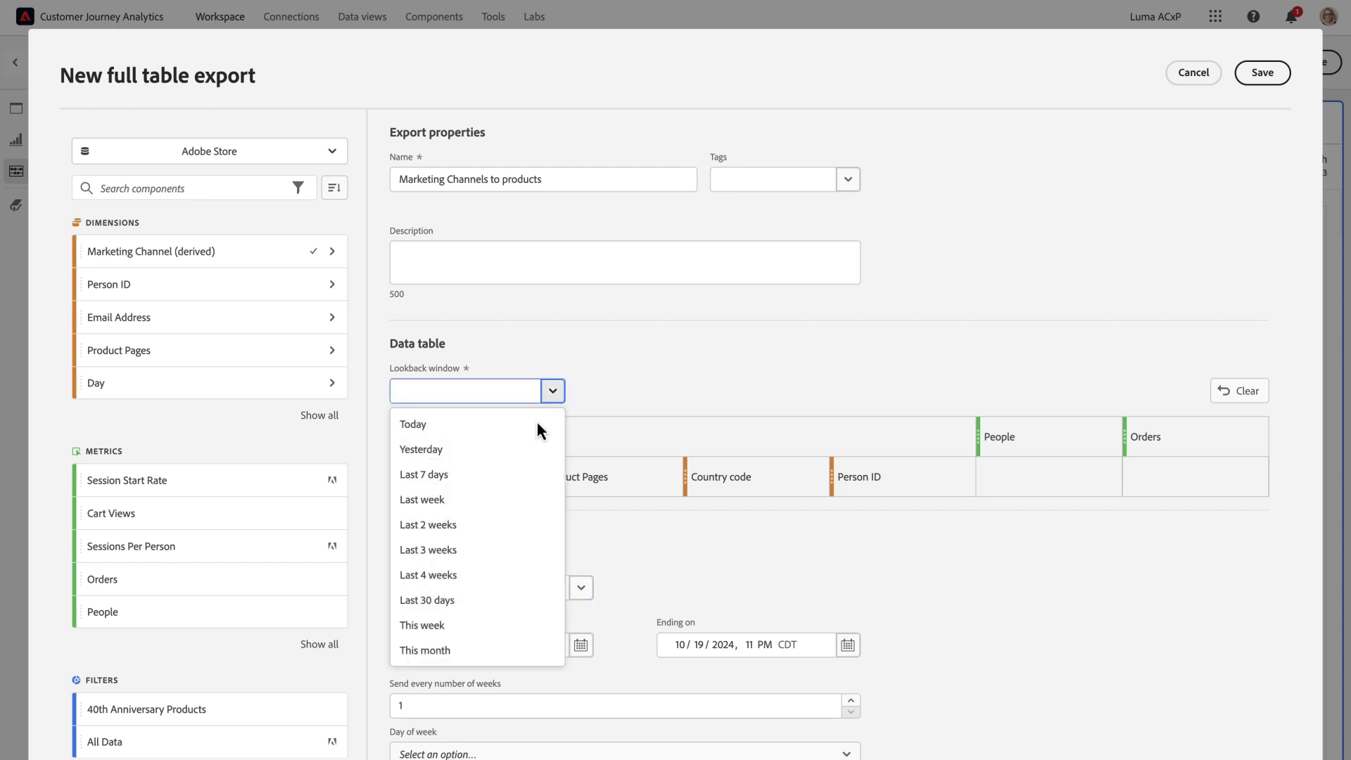
{"action": "left_click", "coordinate": [466, 501]}
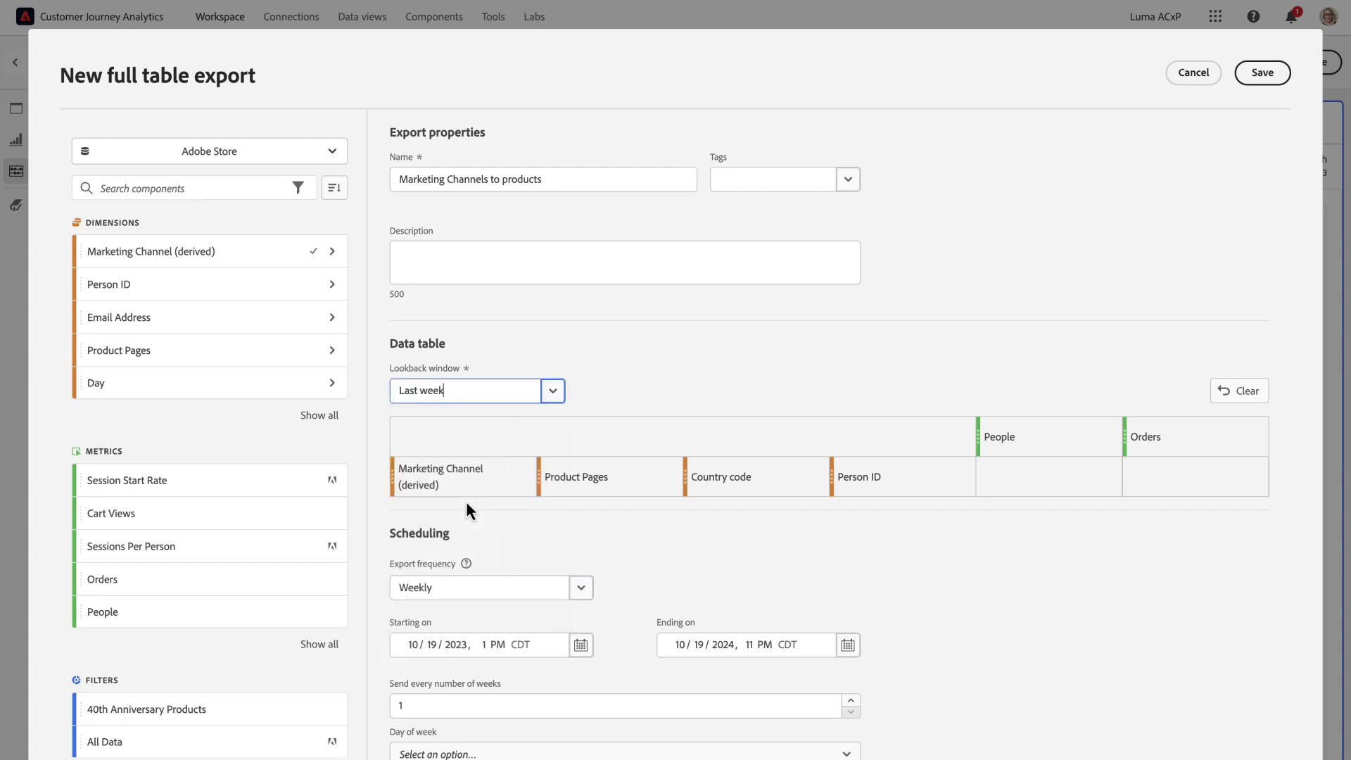
{"action": "scroll", "coordinate": [648, 555], "scroll_direction": "down", "scroll_amount": 2}
{"action": "scroll", "coordinate": [648, 564], "scroll_direction": "down", "scroll_amount": 3}
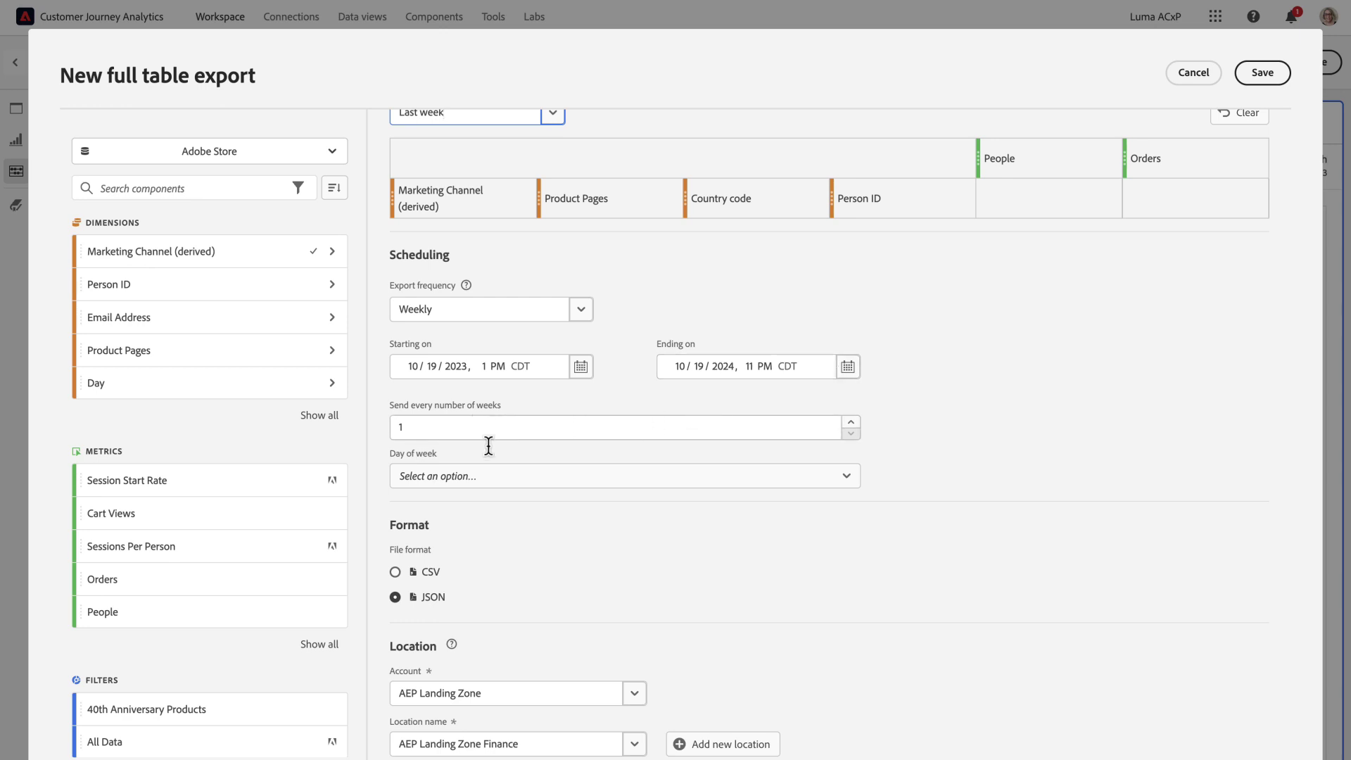
- Deliver it weekly on Thursday as CSV to Snowflake Test on the Snowflake account, and save
{"action": "left_click", "coordinate": [578, 476]}
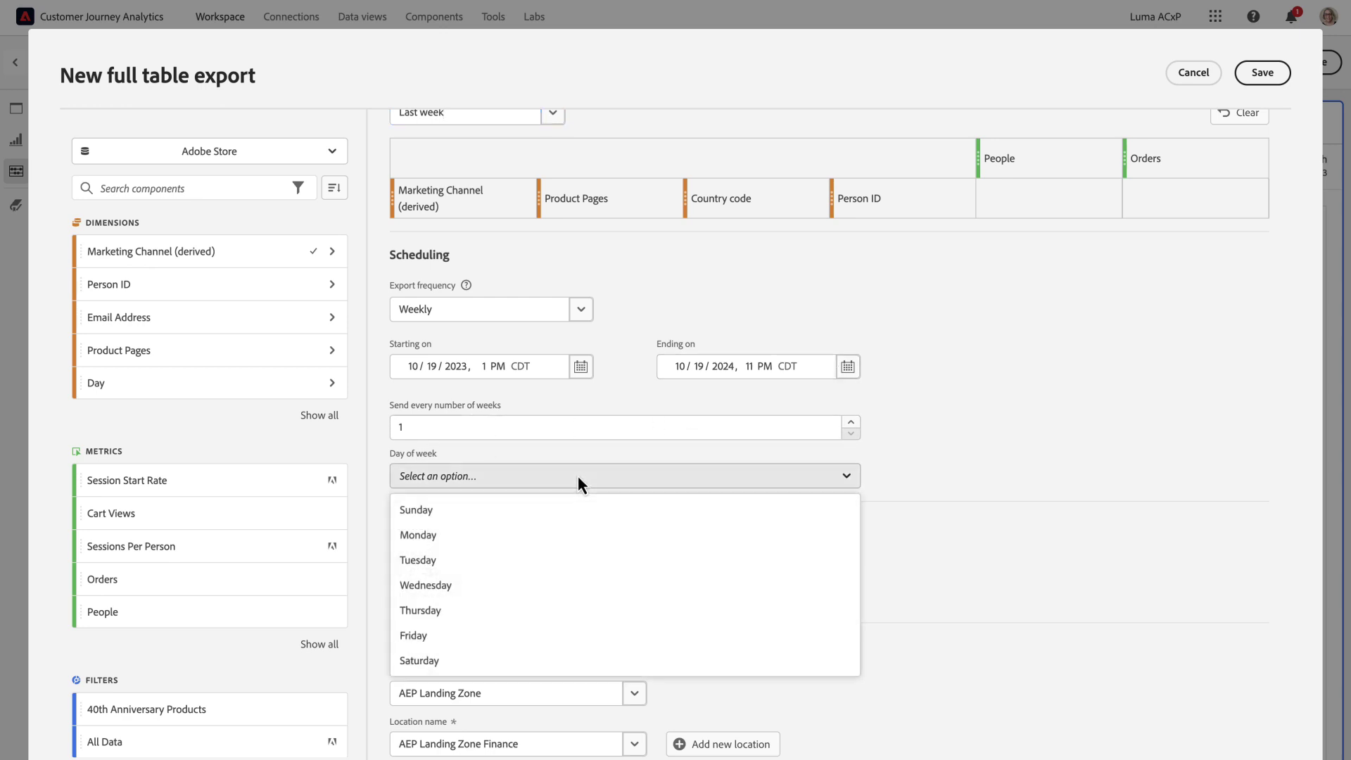
{"action": "left_click", "coordinate": [547, 534]}
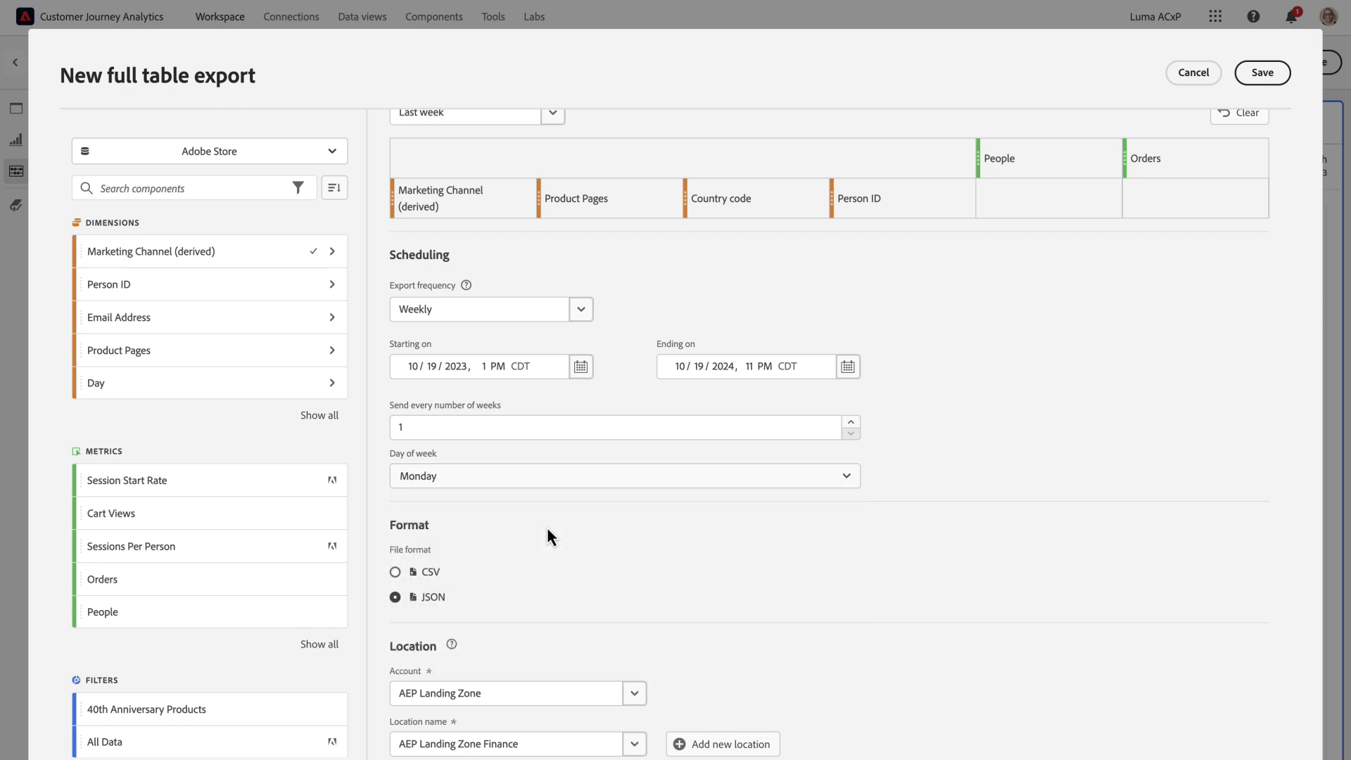
{"action": "left_click", "coordinate": [395, 572]}
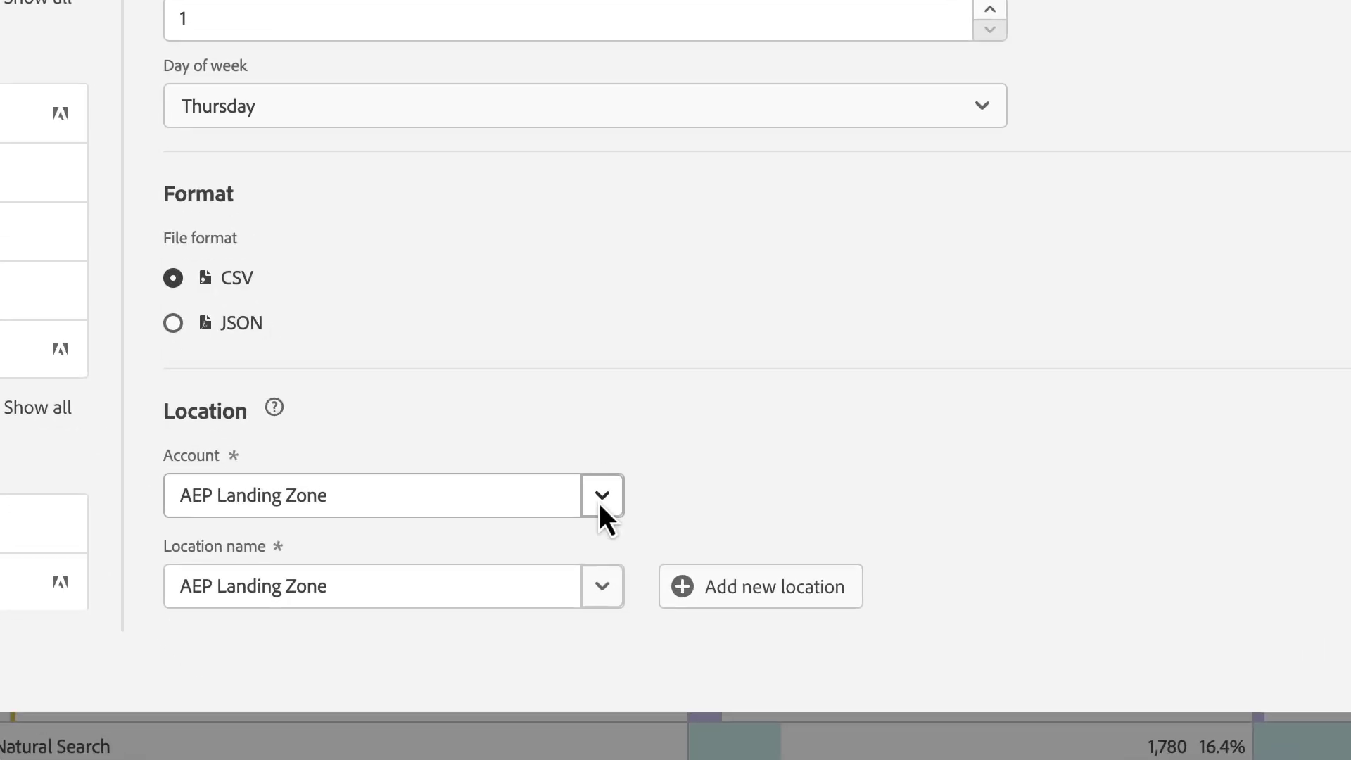
{"action": "left_click", "coordinate": [634, 694]}
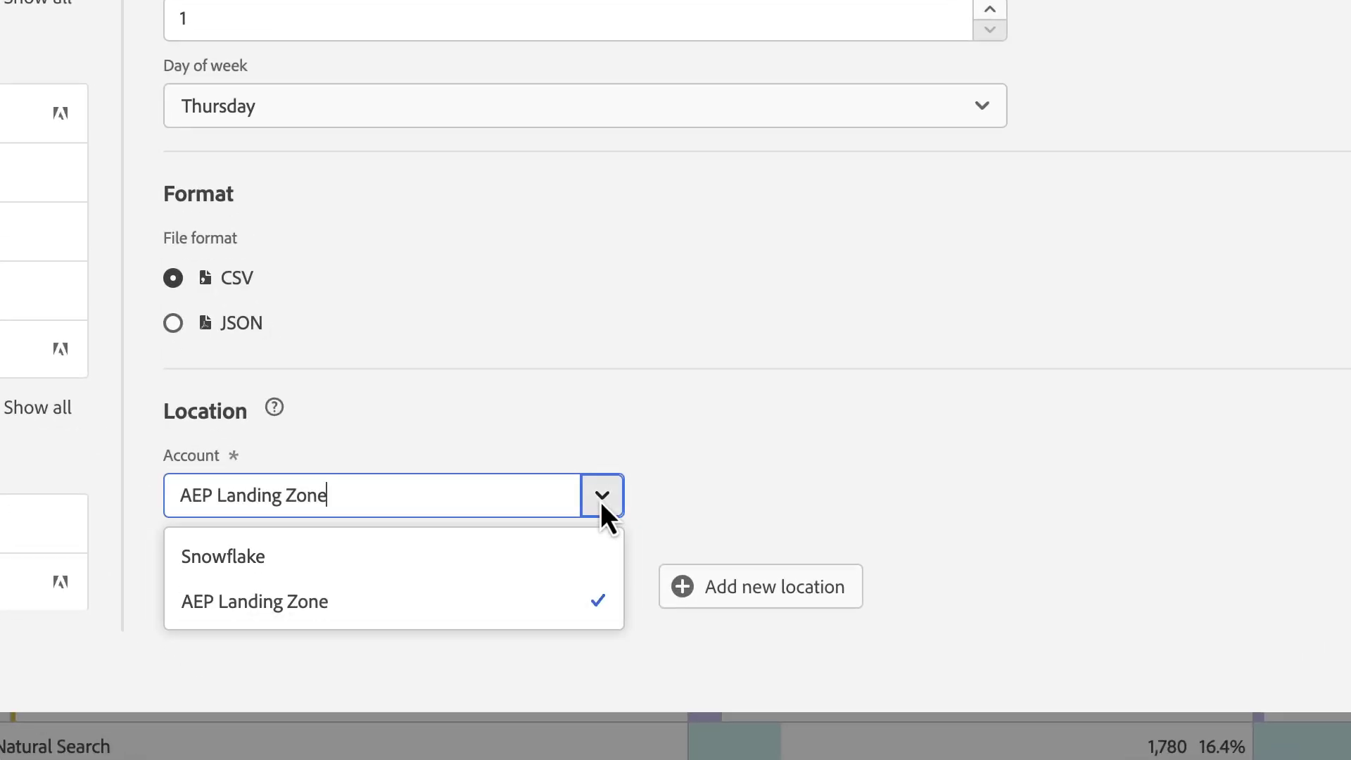
{"action": "left_click", "coordinate": [407, 557]}
{"action": "left_click", "coordinate": [602, 588]}
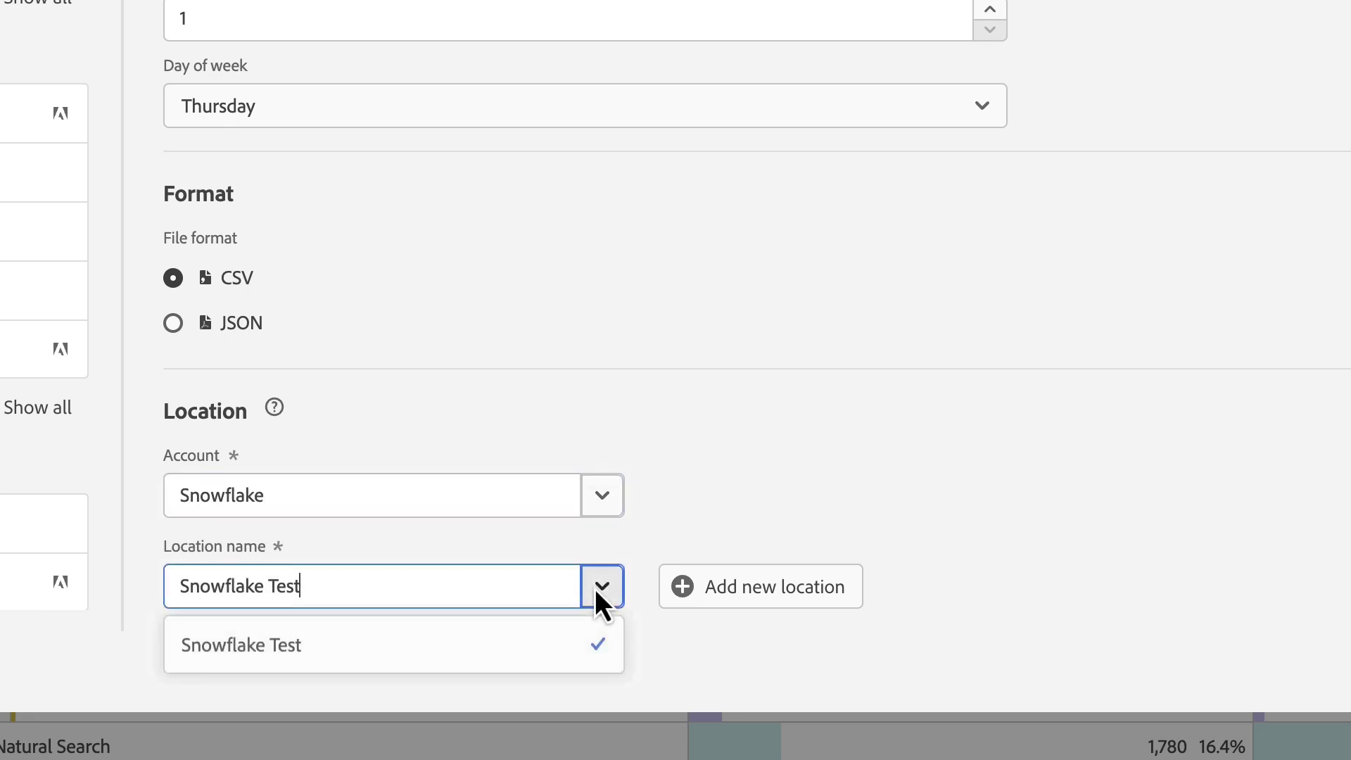
{"action": "left_click", "coordinate": [422, 644]}
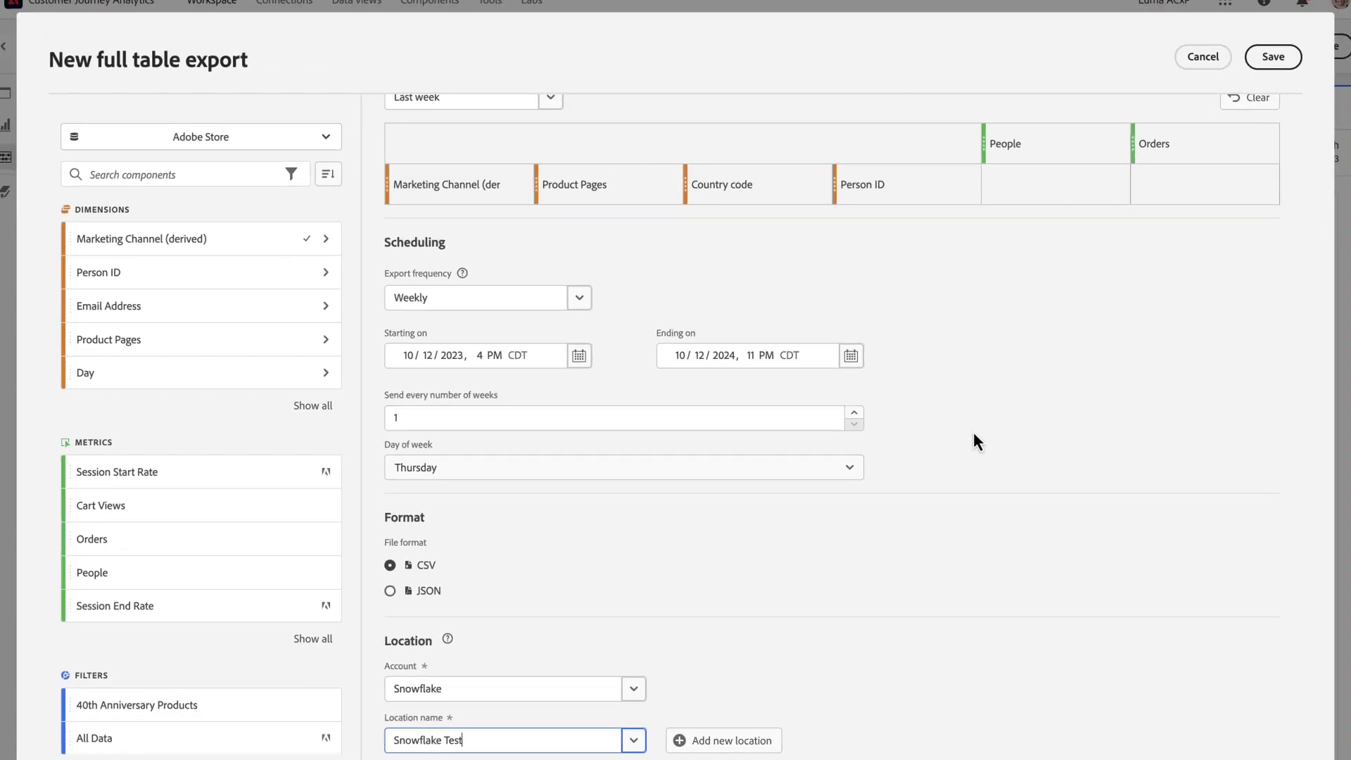
{"action": "scroll", "coordinate": [974, 452], "scroll_direction": "up", "scroll_amount": 4}
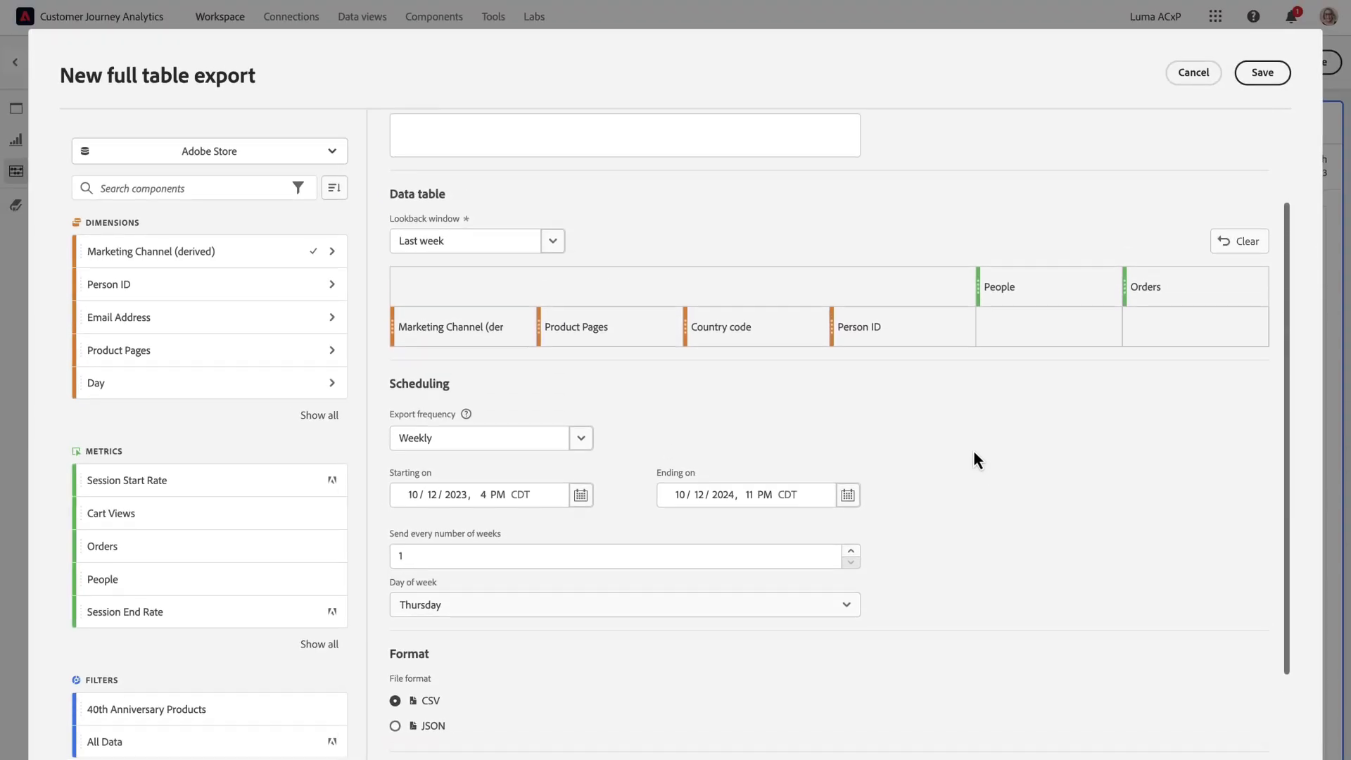
{"action": "scroll", "coordinate": [973, 460], "scroll_direction": "up", "scroll_amount": 2}
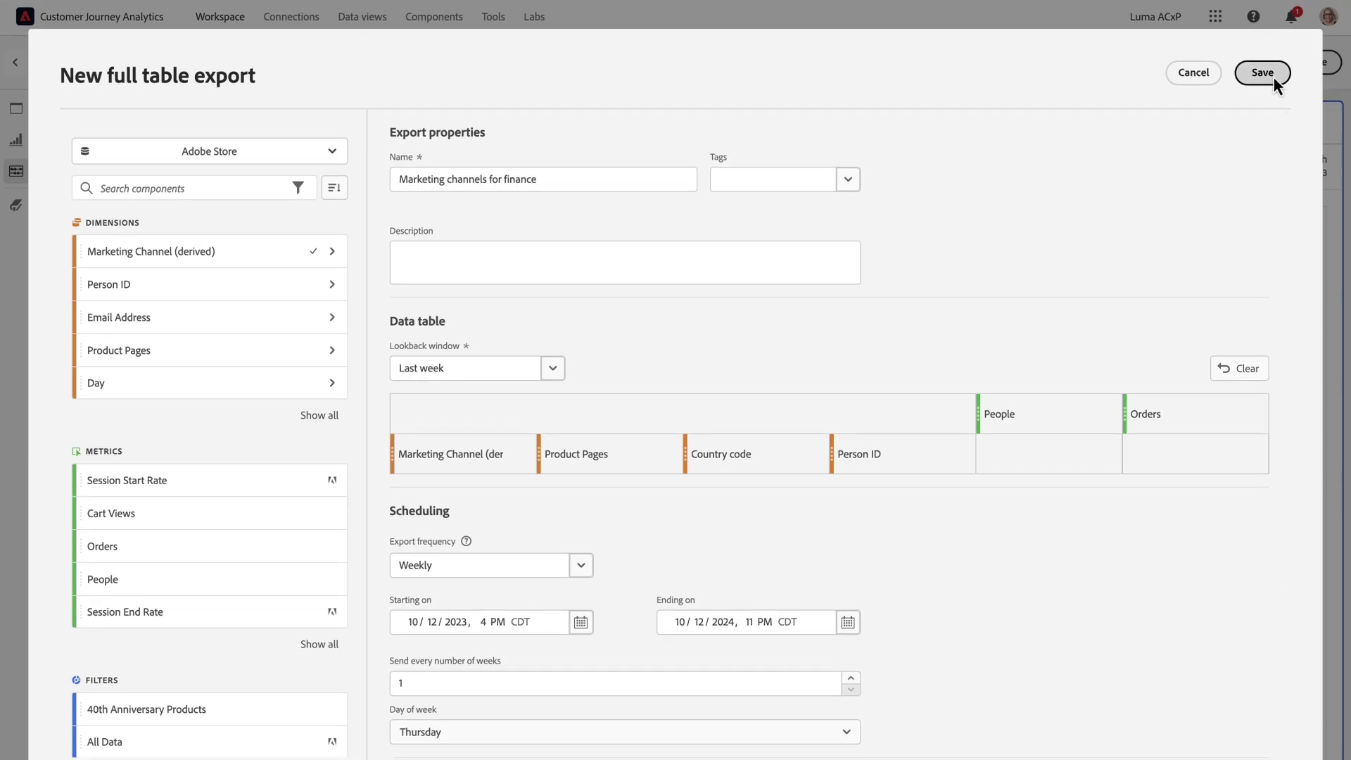
{"action": "left_click", "coordinate": [1274, 76]}
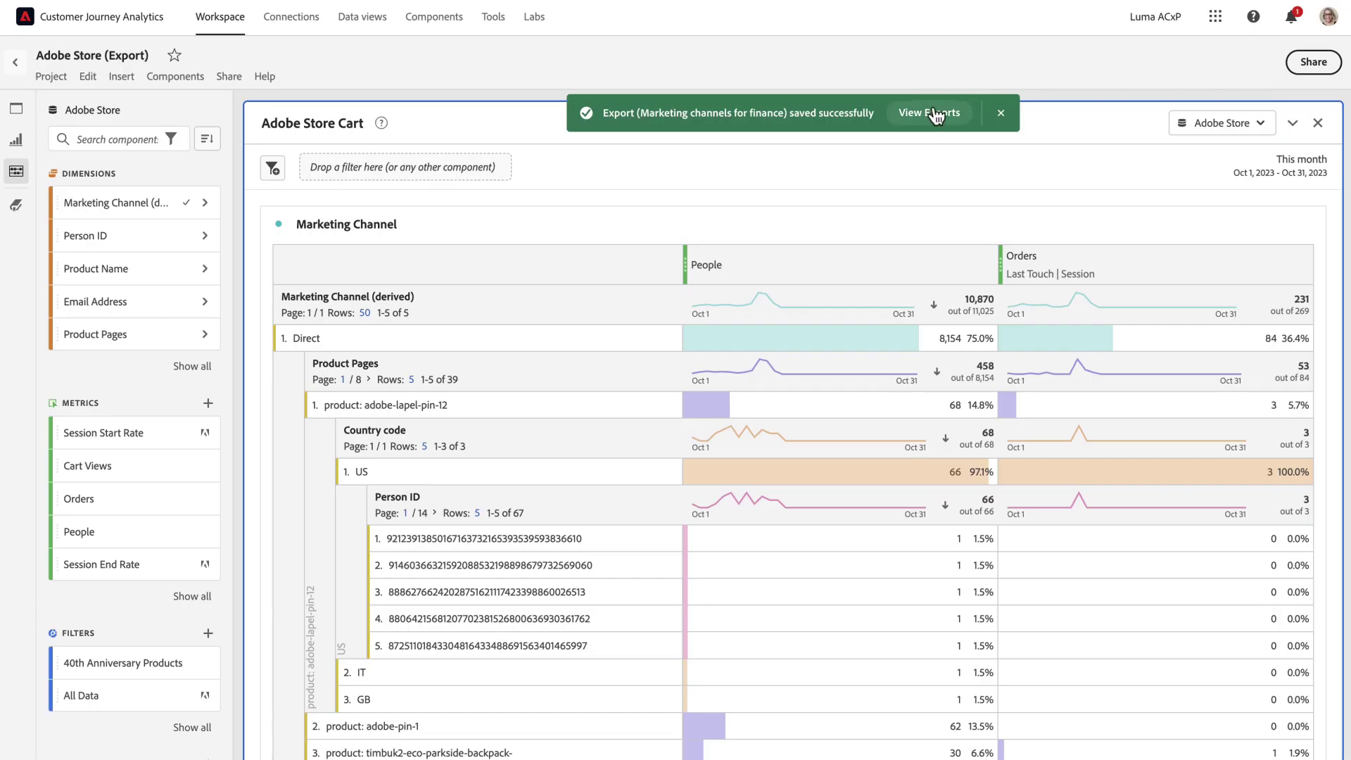
- Show the Exports list, then its Log view of delivery status, dates and row counts
{"action": "left_click", "coordinate": [936, 114]}
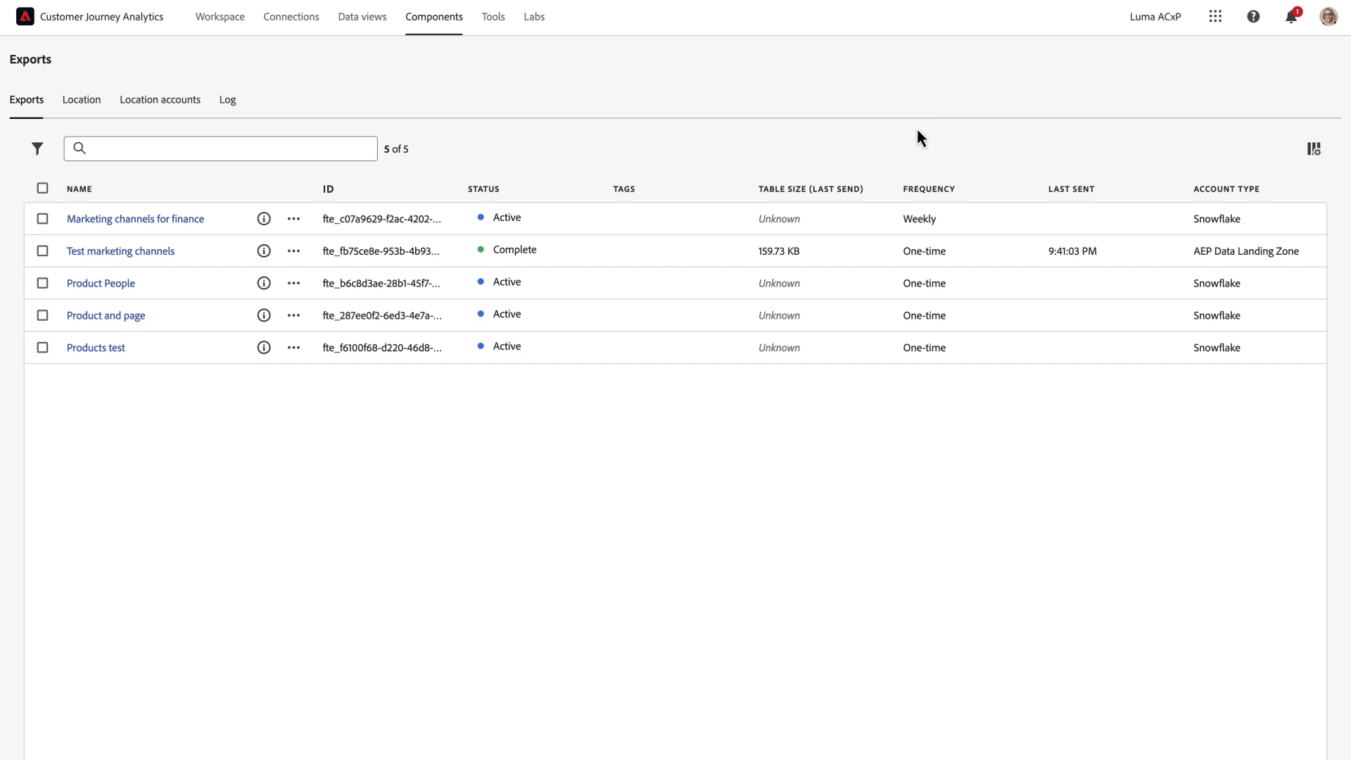
{"action": "left_click", "coordinate": [230, 101]}
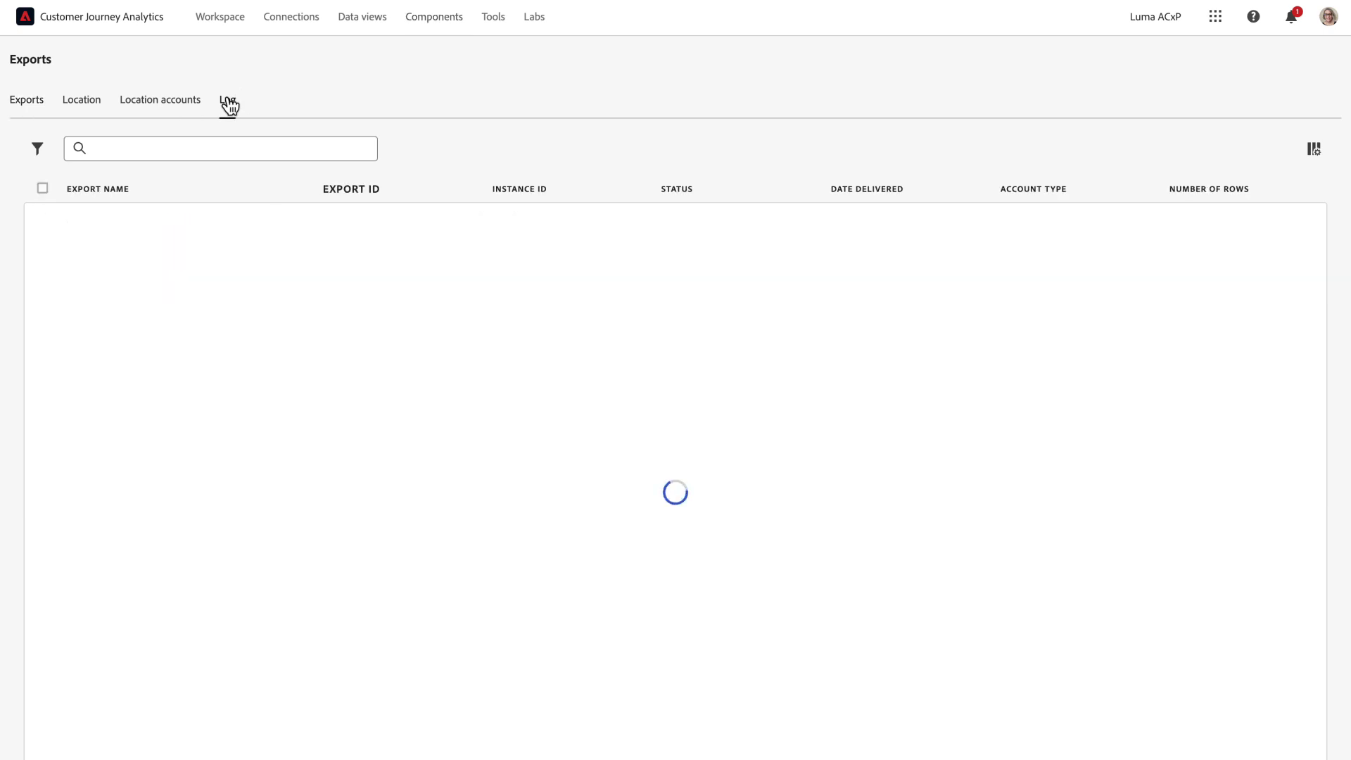